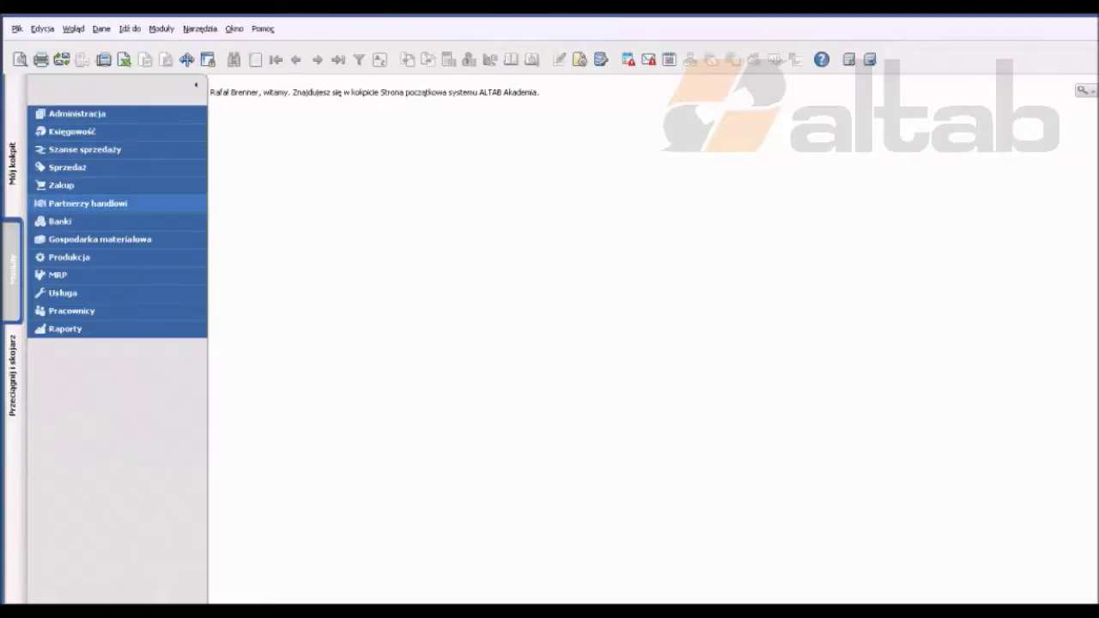
Step: Open a new Zlecenie transportowe form from Zakup > Transport
click(61, 184)
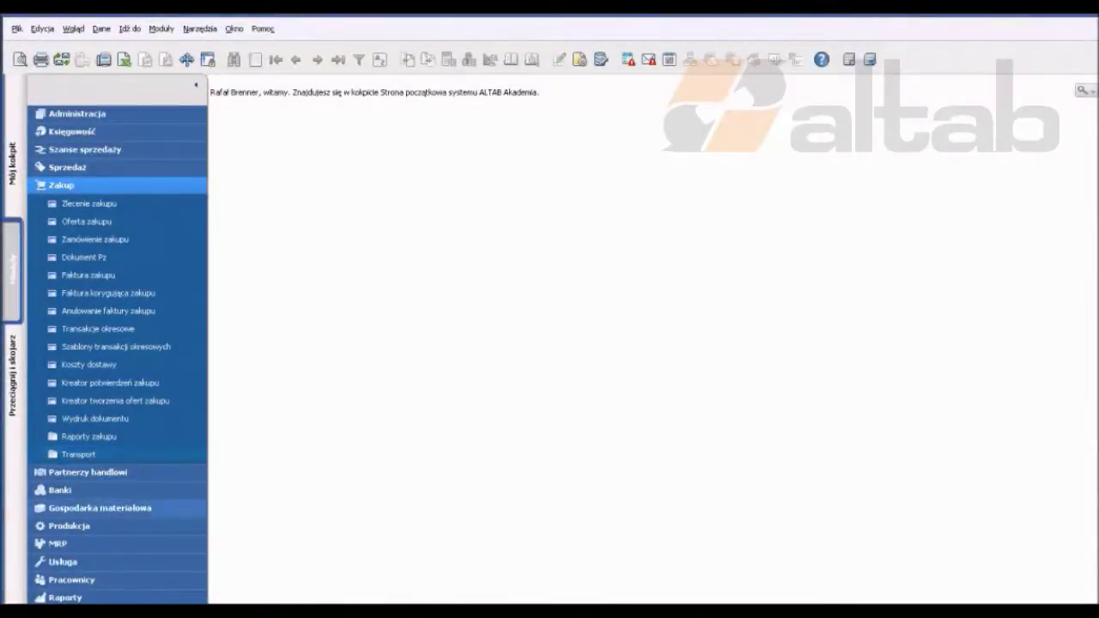
click(78, 453)
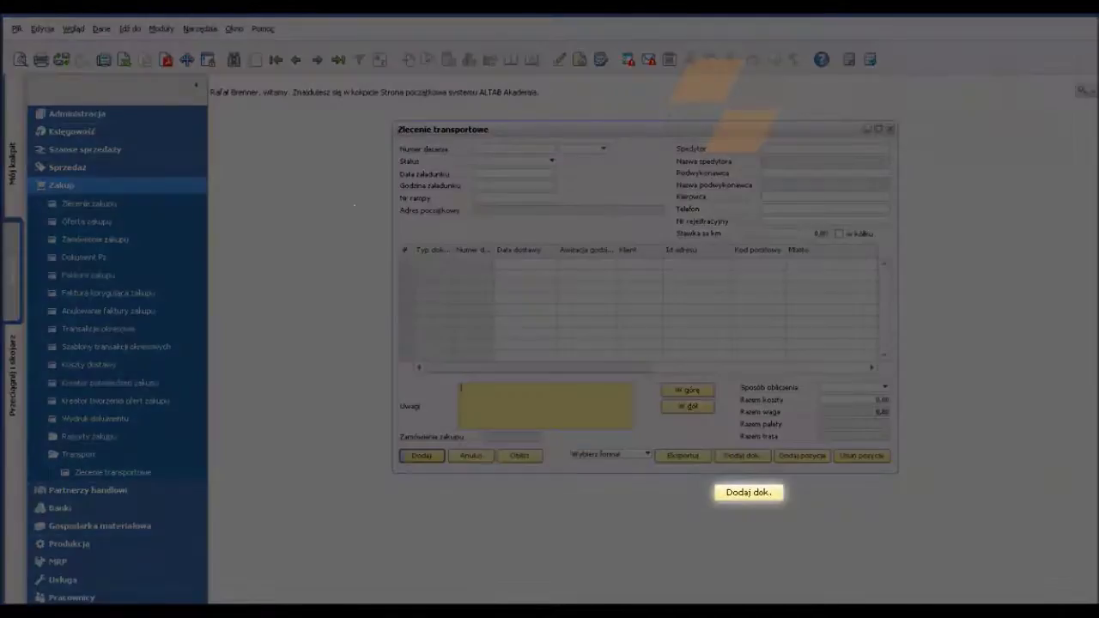
Step: Add the five OR documents for Wrocław, Lubin, Poznań, Zielona Góra and Szczecin, totalling 19 pallets
click(741, 455)
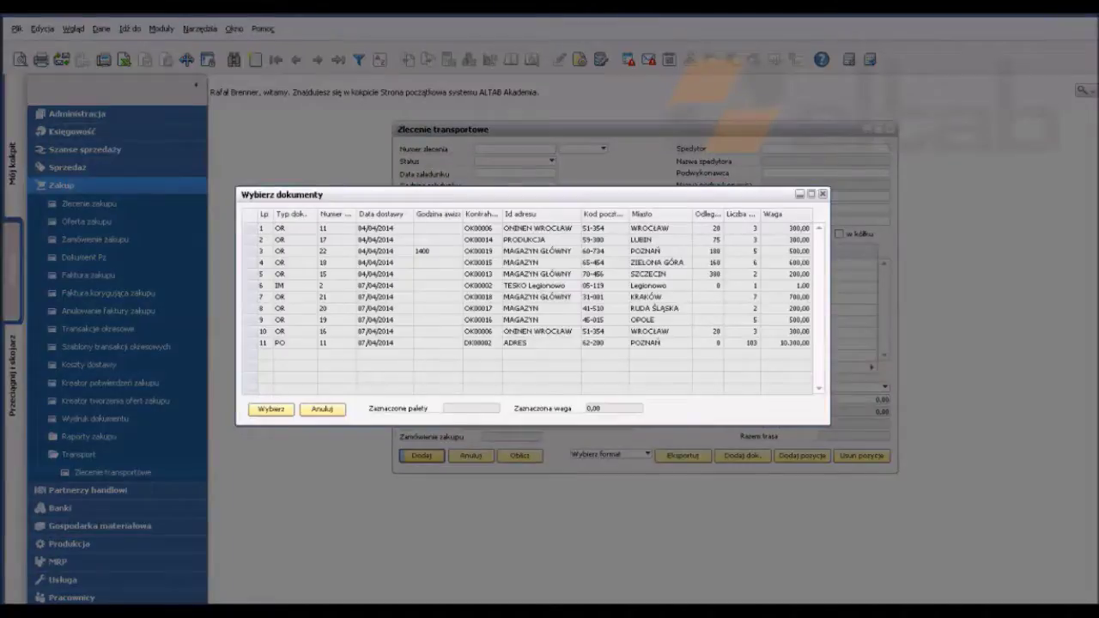
click(261, 227)
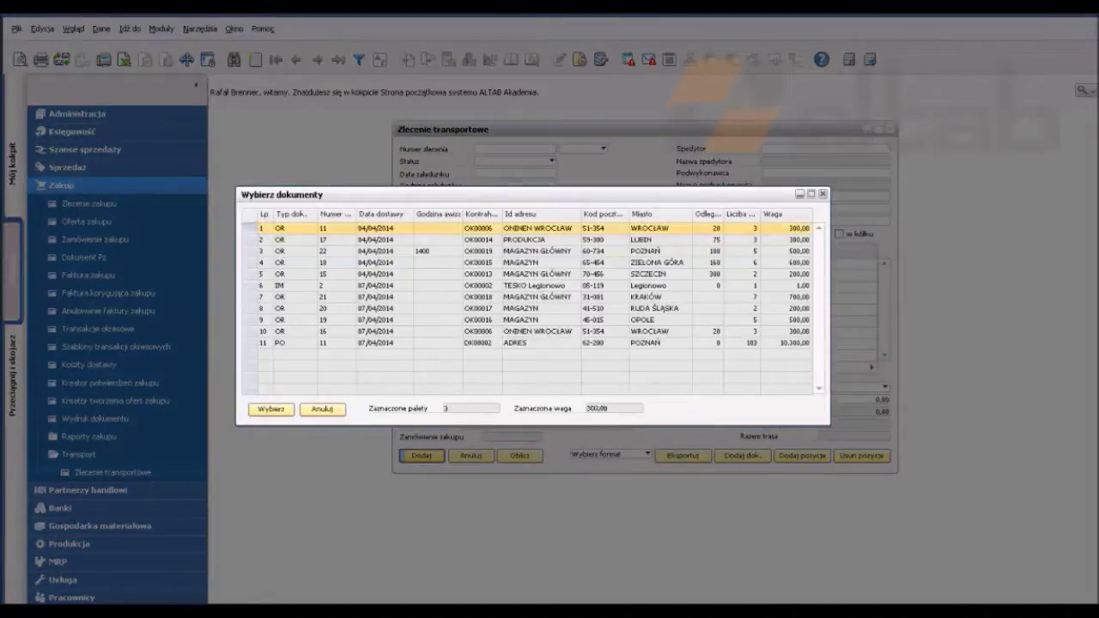
click(261, 250)
ctrl+click(260, 273)
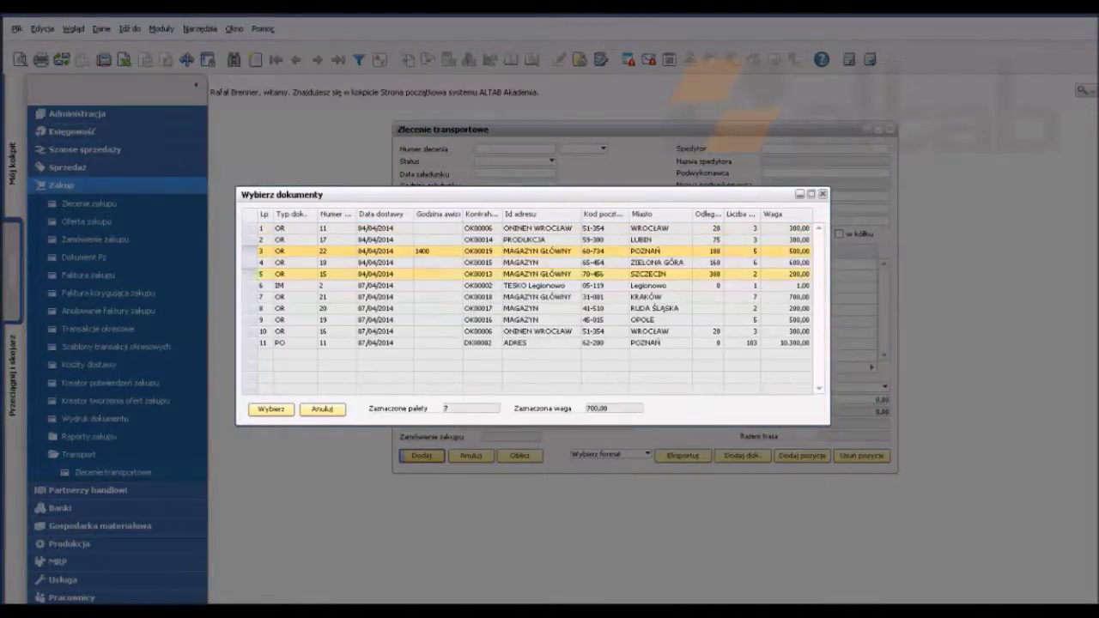
click(261, 307)
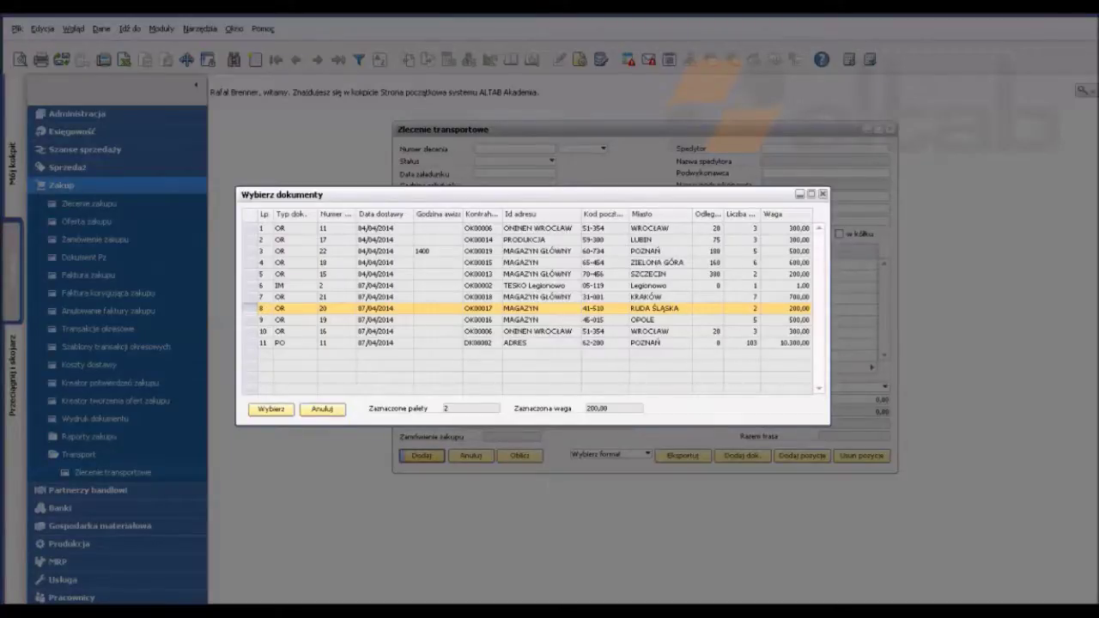
click(261, 285)
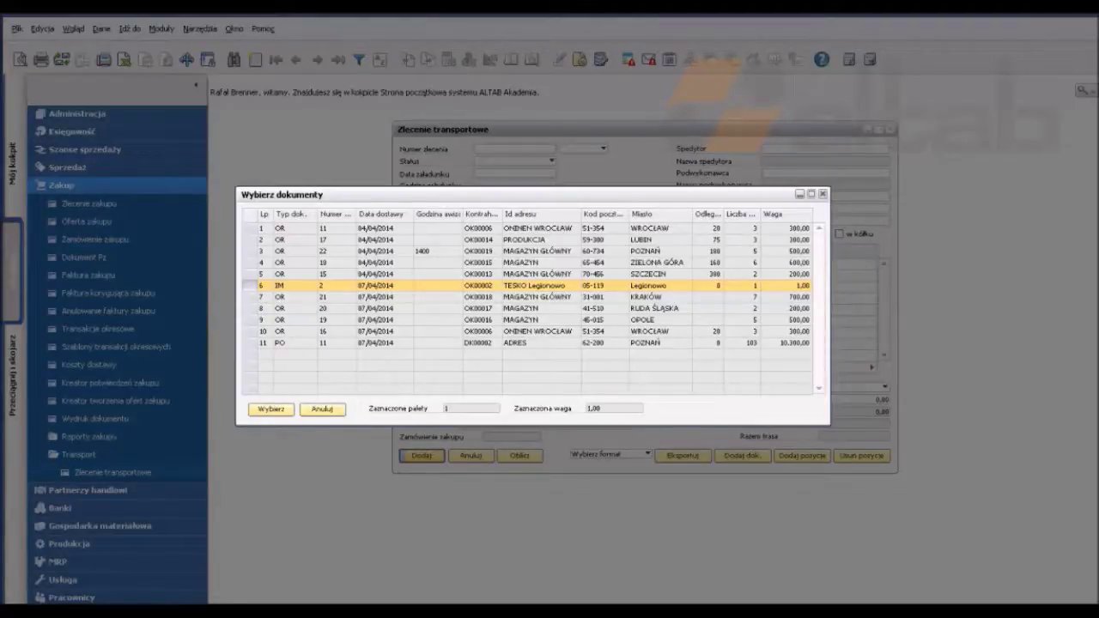
click(524, 343)
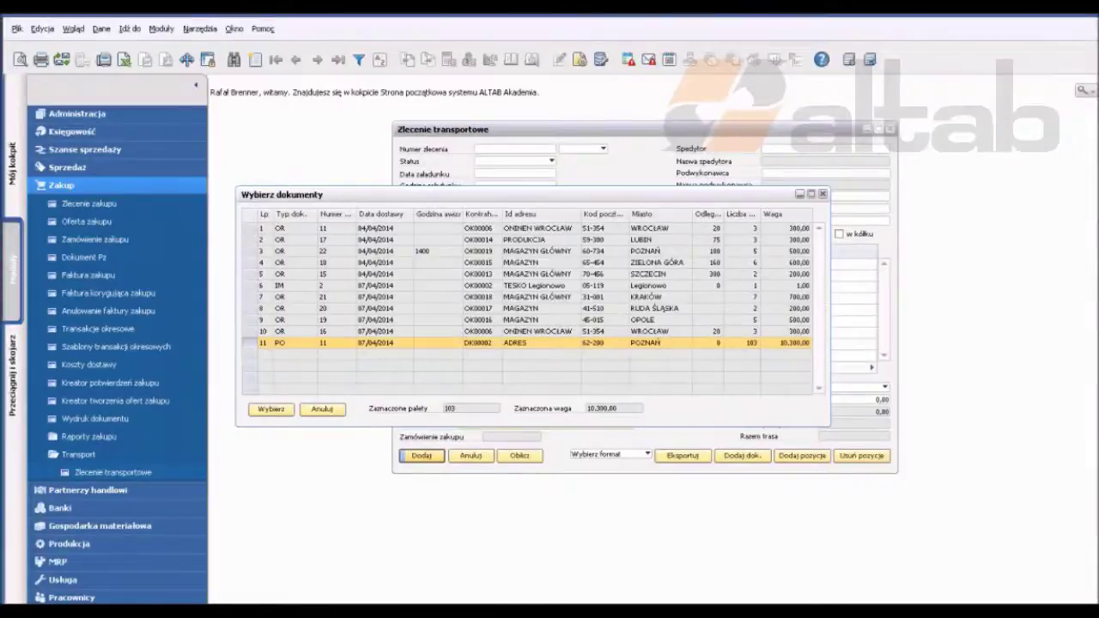
click(524, 229)
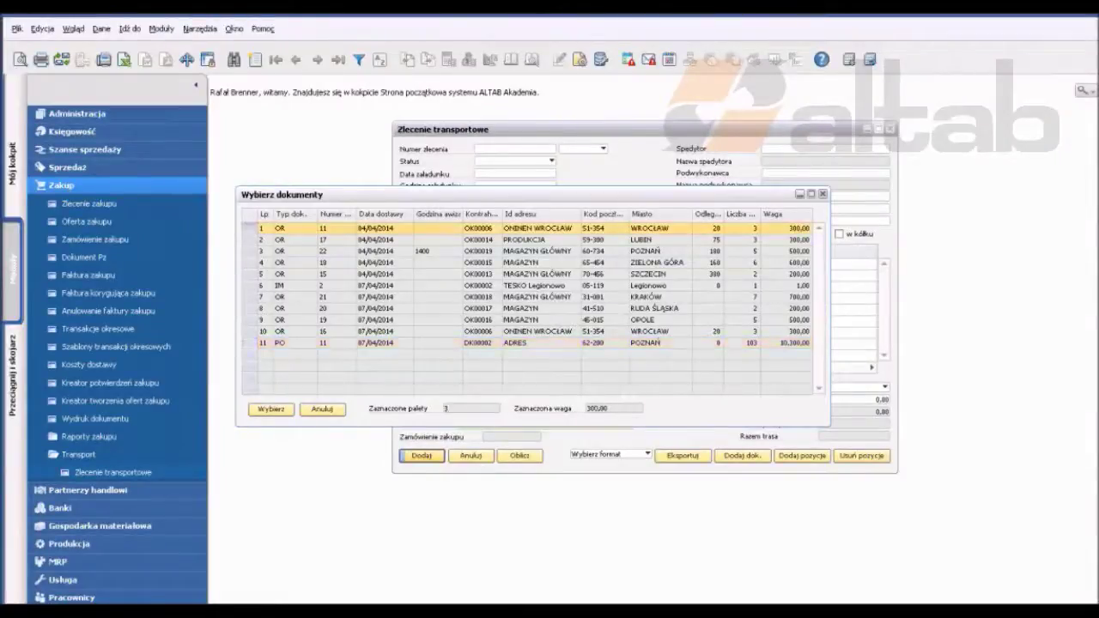
shift+click(523, 273)
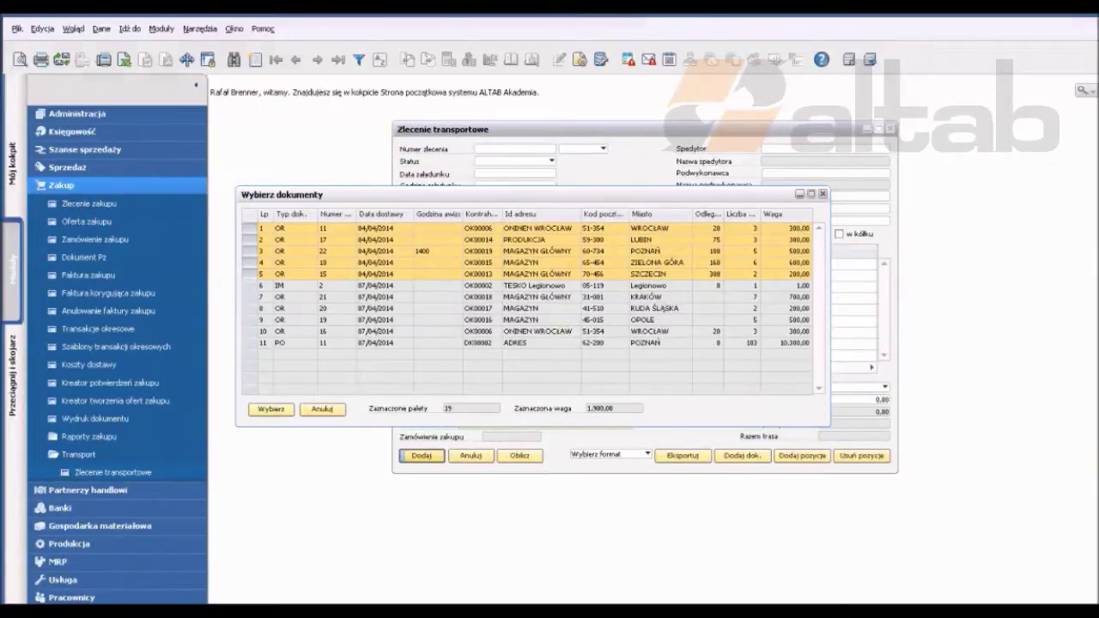
key(Return)
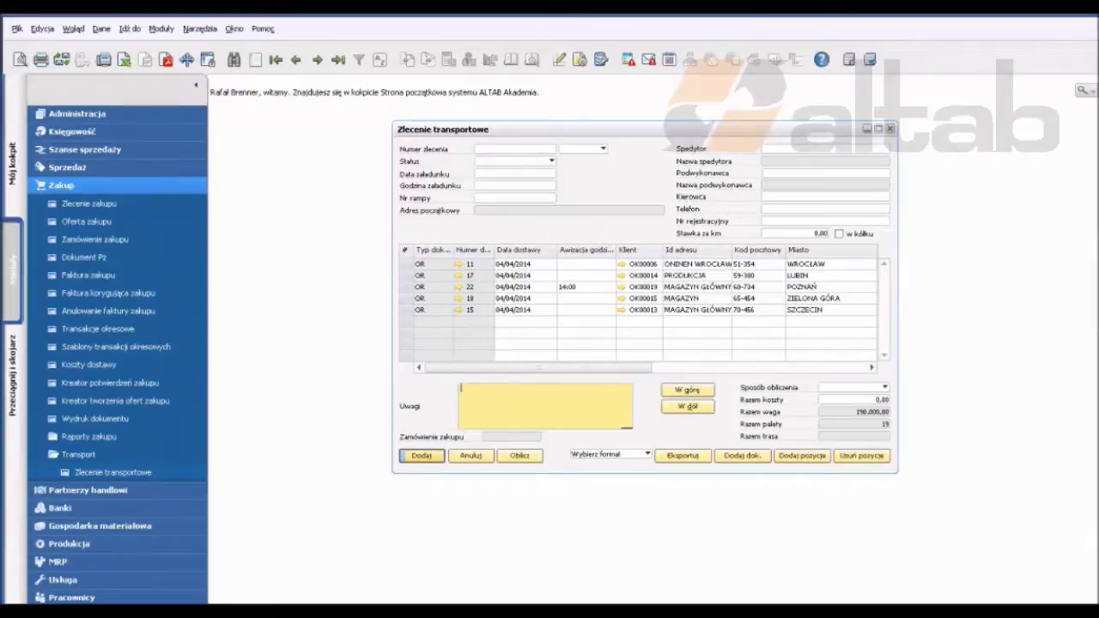
click(515, 298)
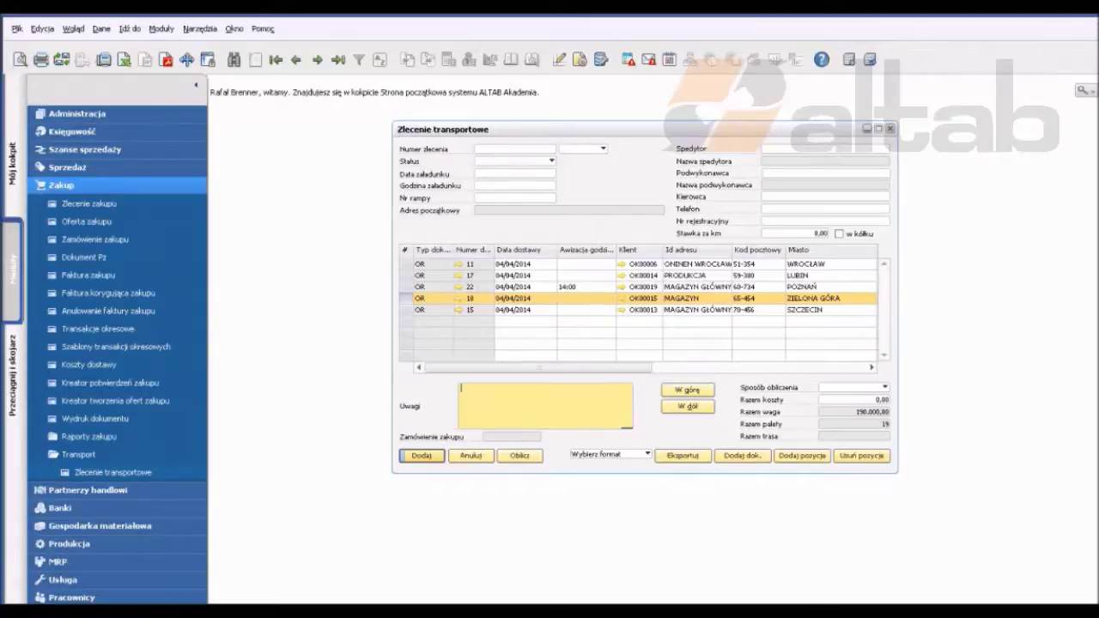
click(686, 390)
click(686, 390)
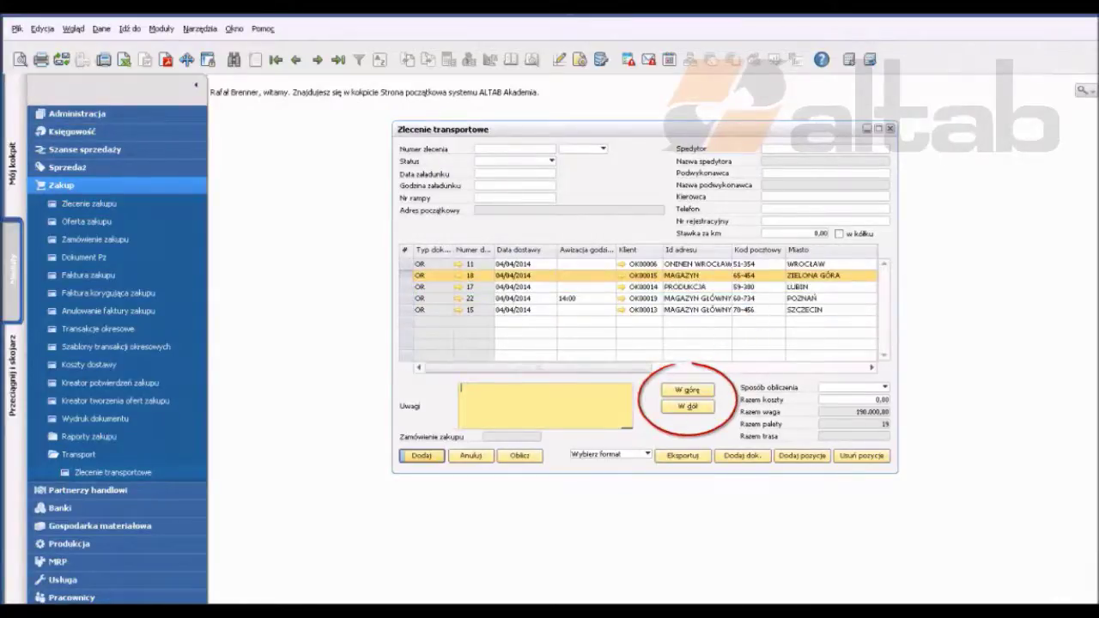
click(686, 406)
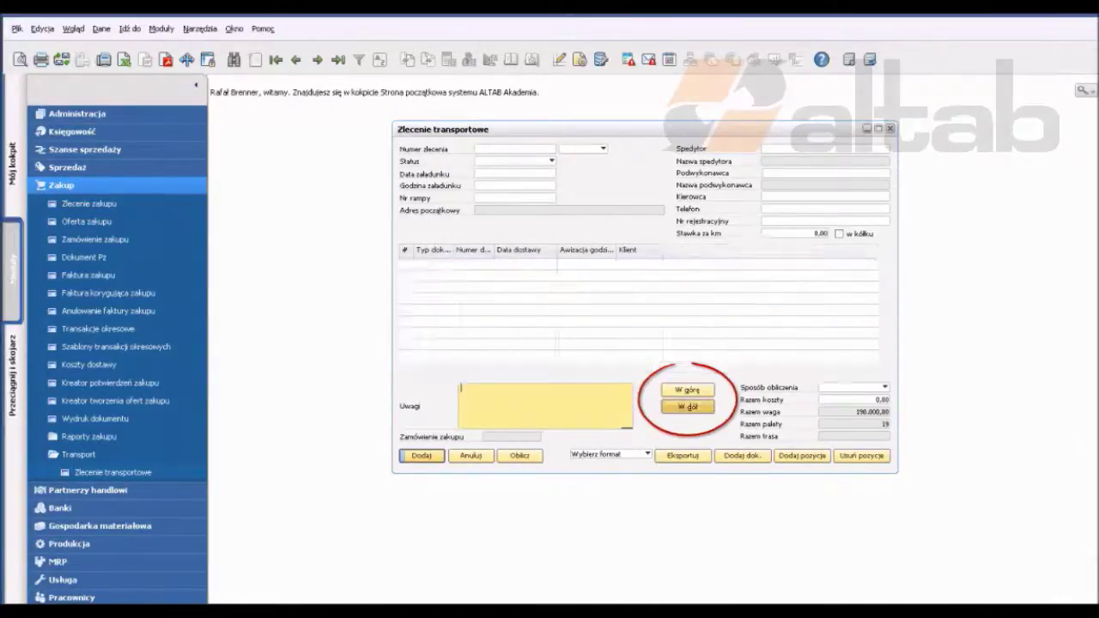
click(687, 406)
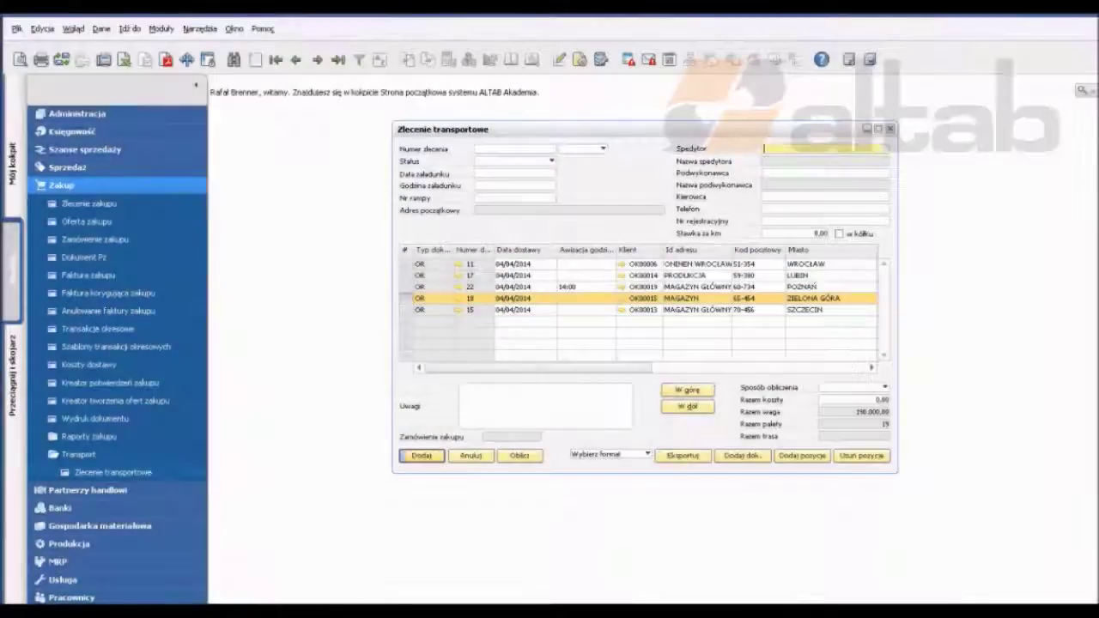
Step: Set both the forwarder and the subcontractor to DK00009
key(Tab)
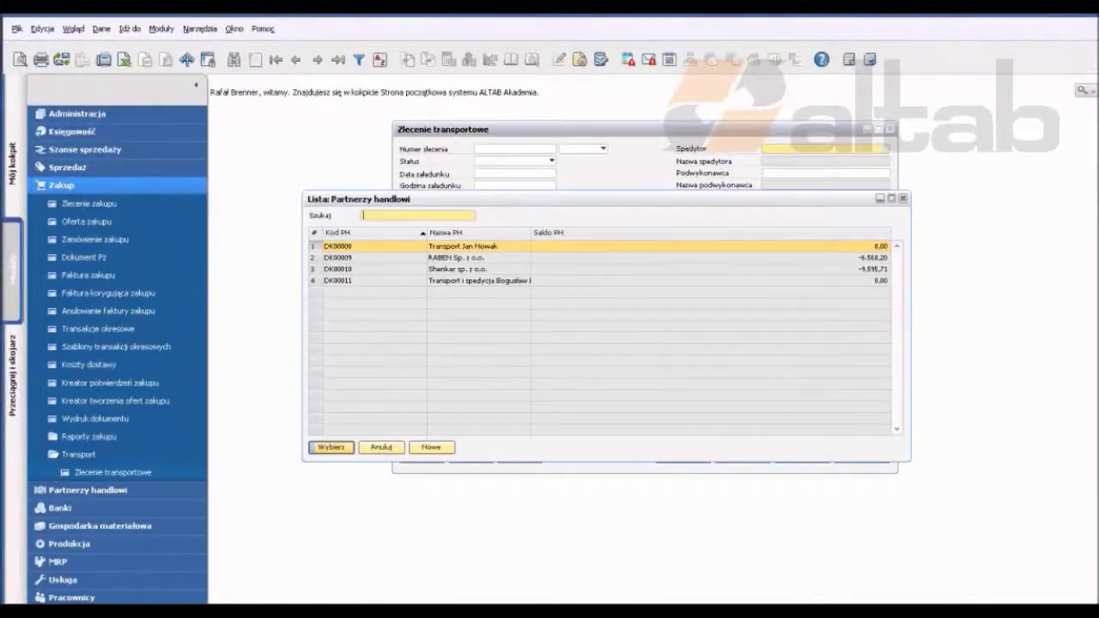
key(Down)
key(Return)
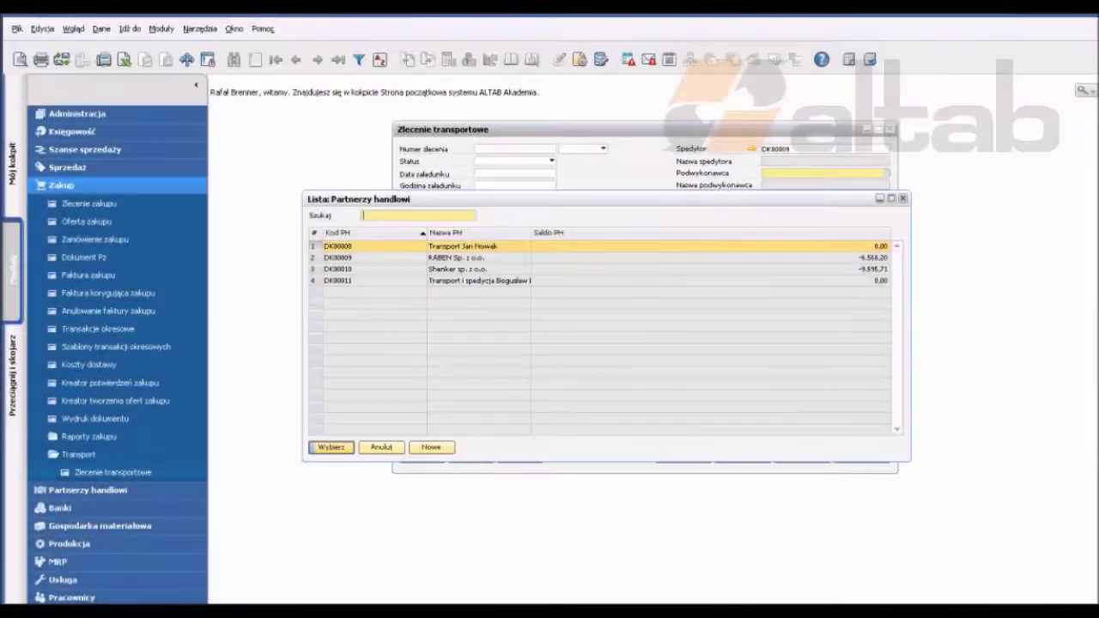
key(Return)
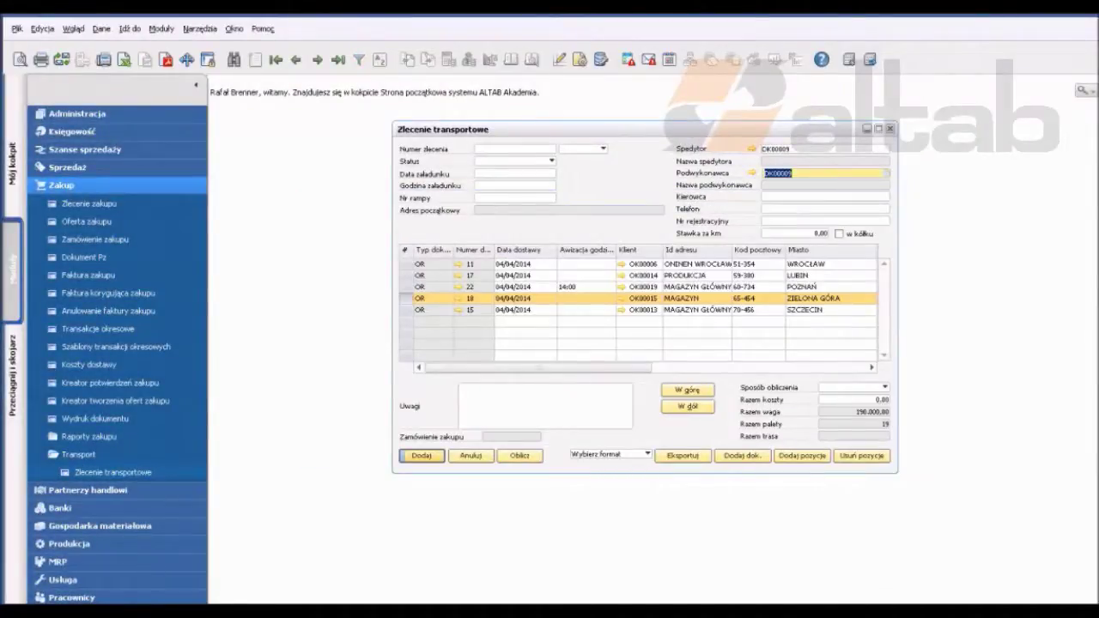
Step: Set the cost calculation method (Sposób obliczenia) to Cennik
click(885, 387)
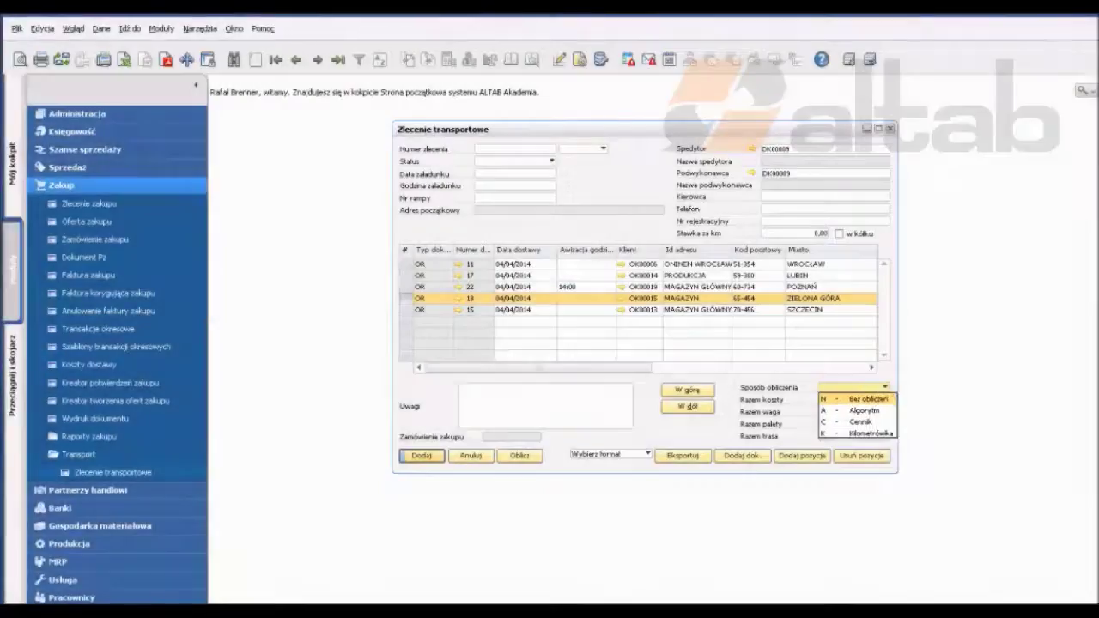
key(Escape)
key(alt+Down)
key(Down)
key(Return)
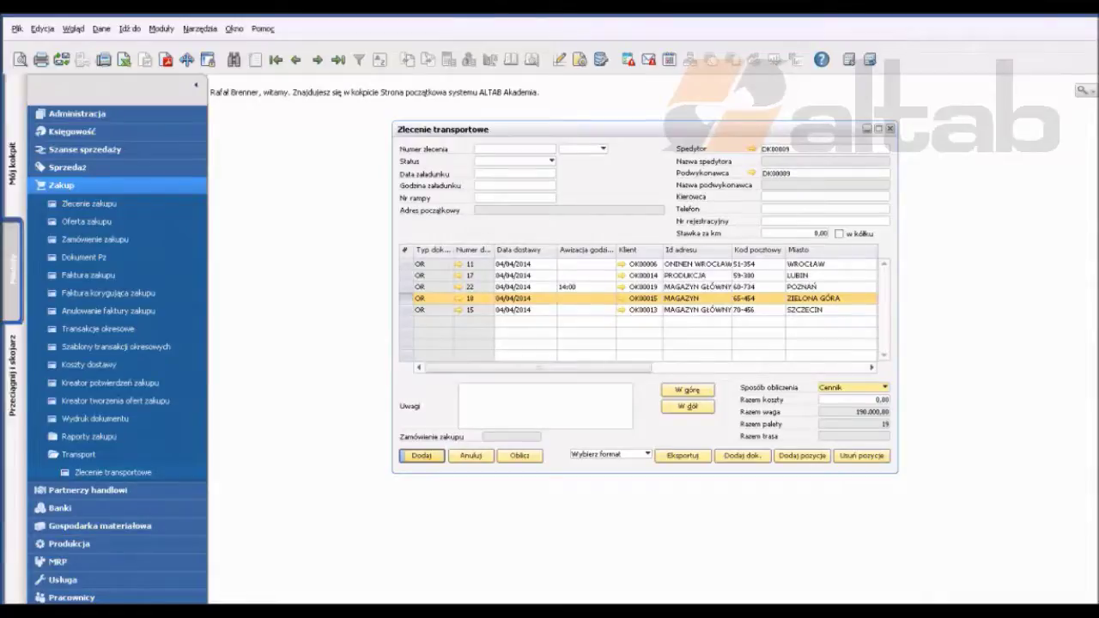
click(100, 525)
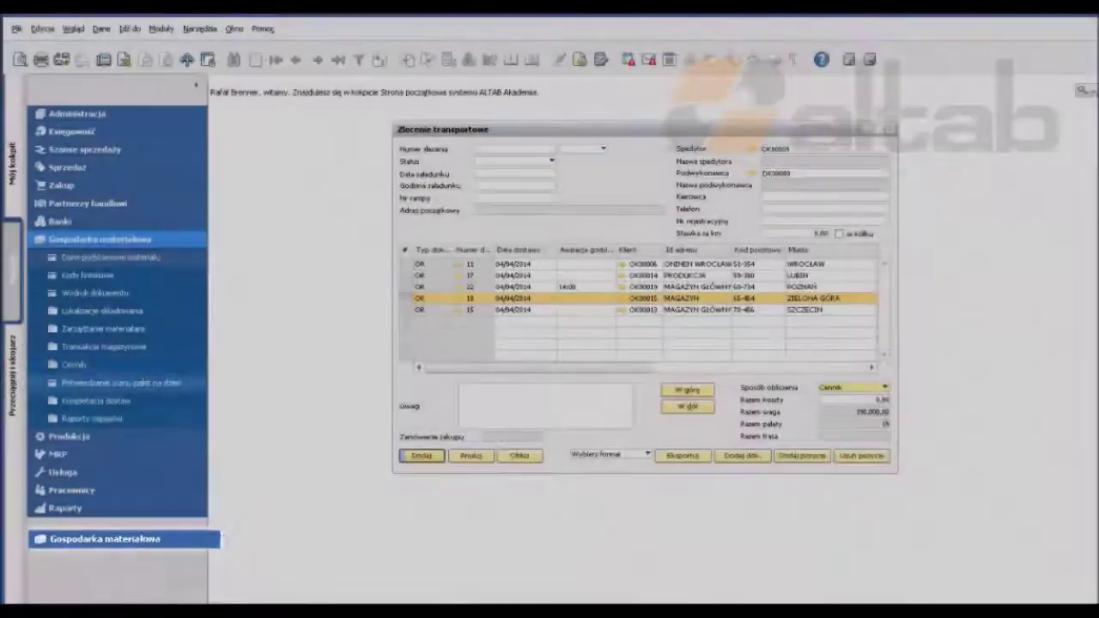
click(74, 364)
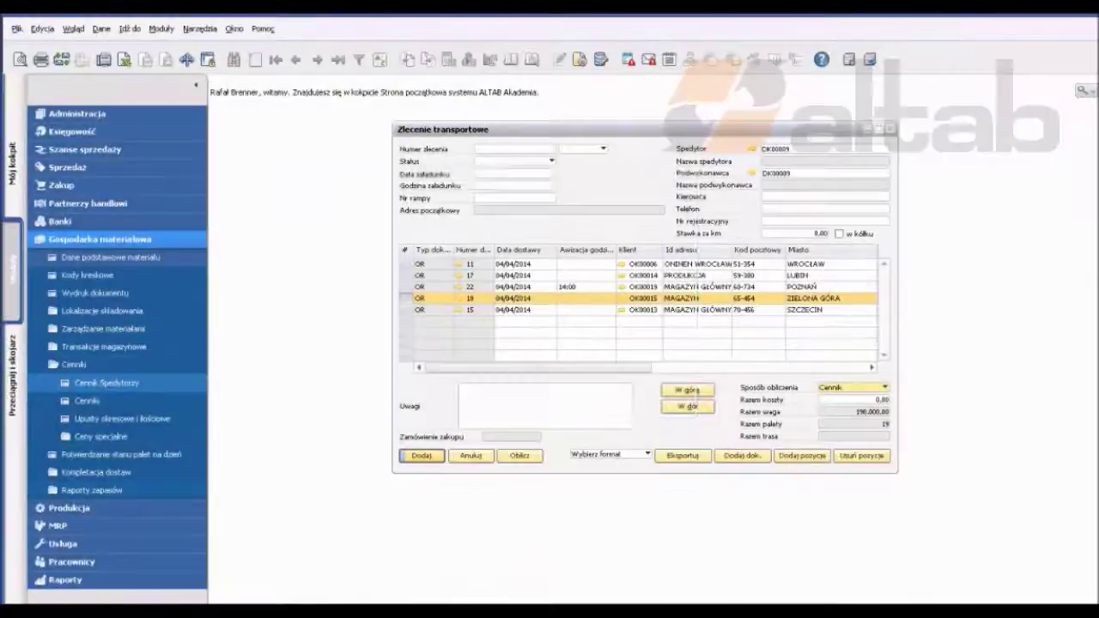
click(106, 382)
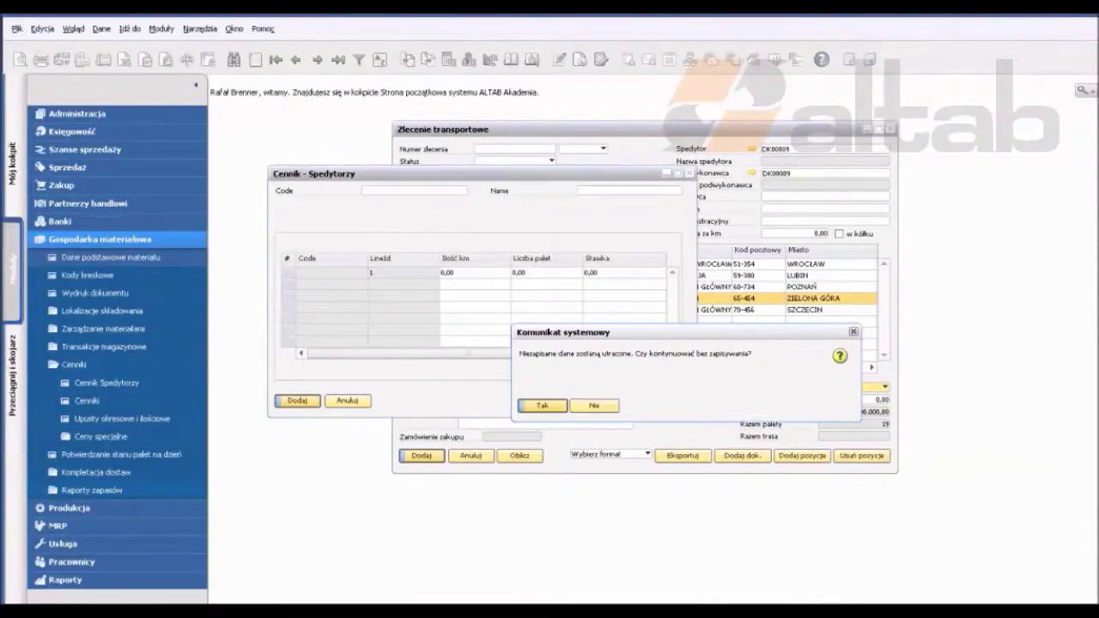
key(Return)
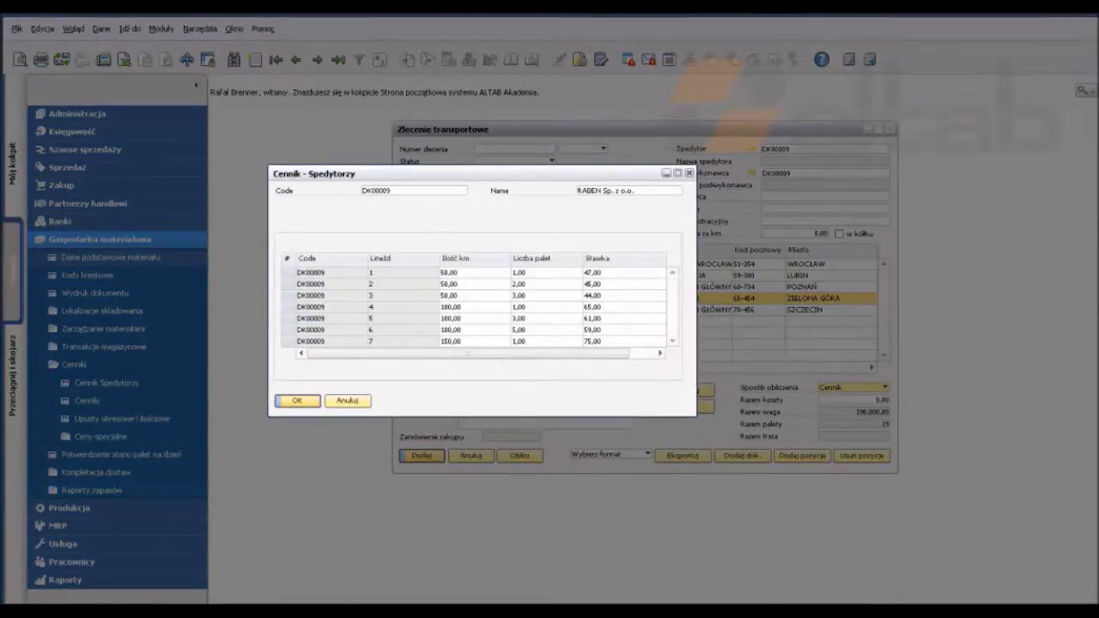
key(Return)
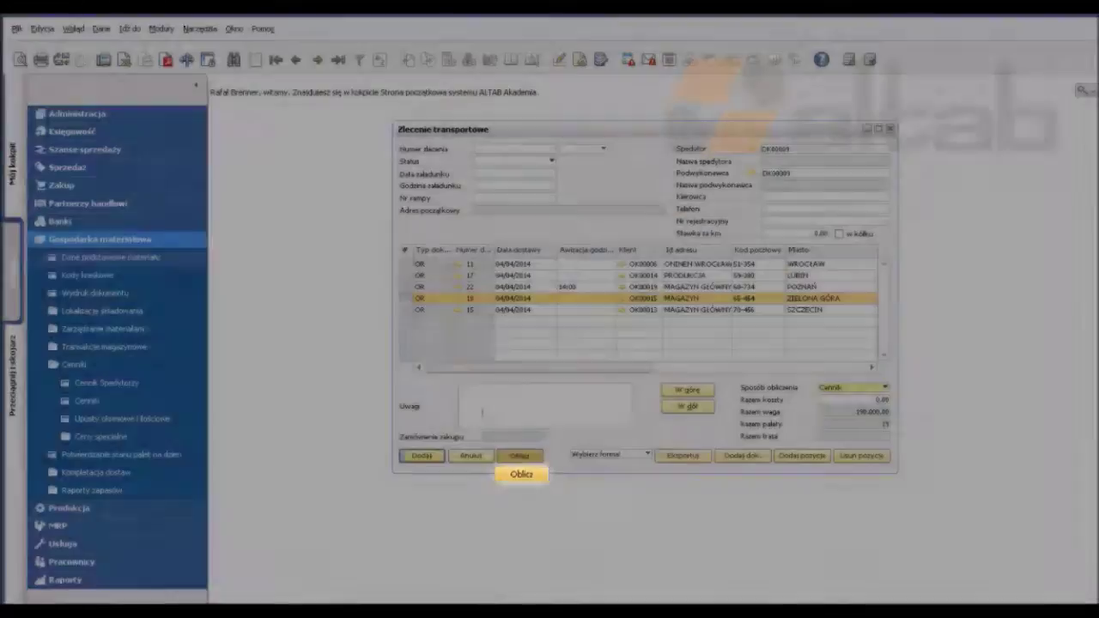
Step: Calculate the price-list costs of 132, 183, 375, 450 and 150, totalling 1.290,00
click(520, 455)
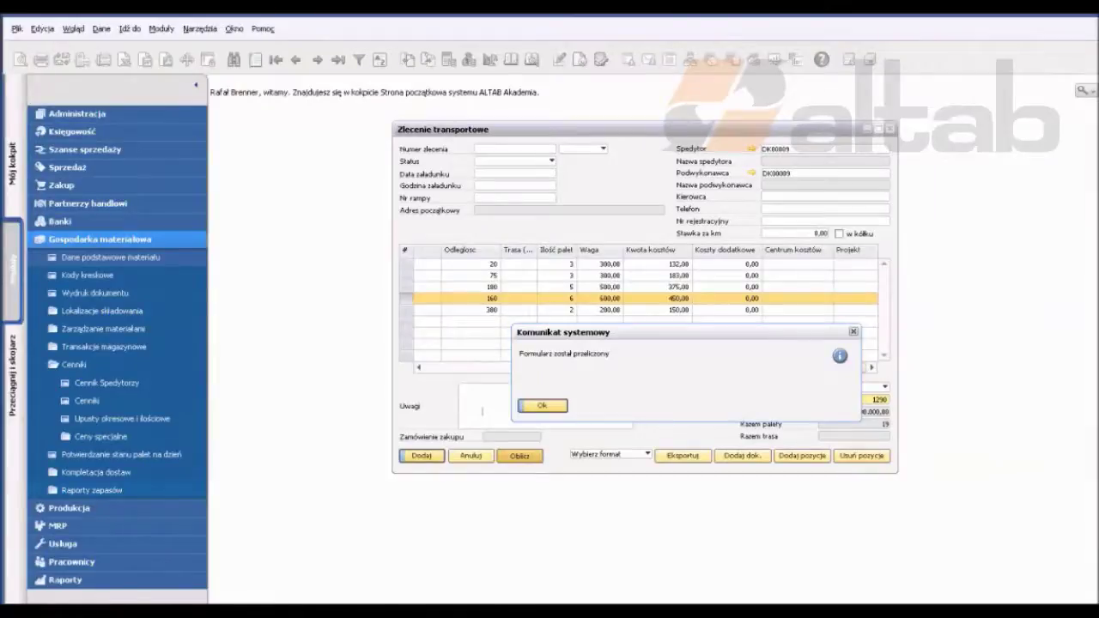
key(Return)
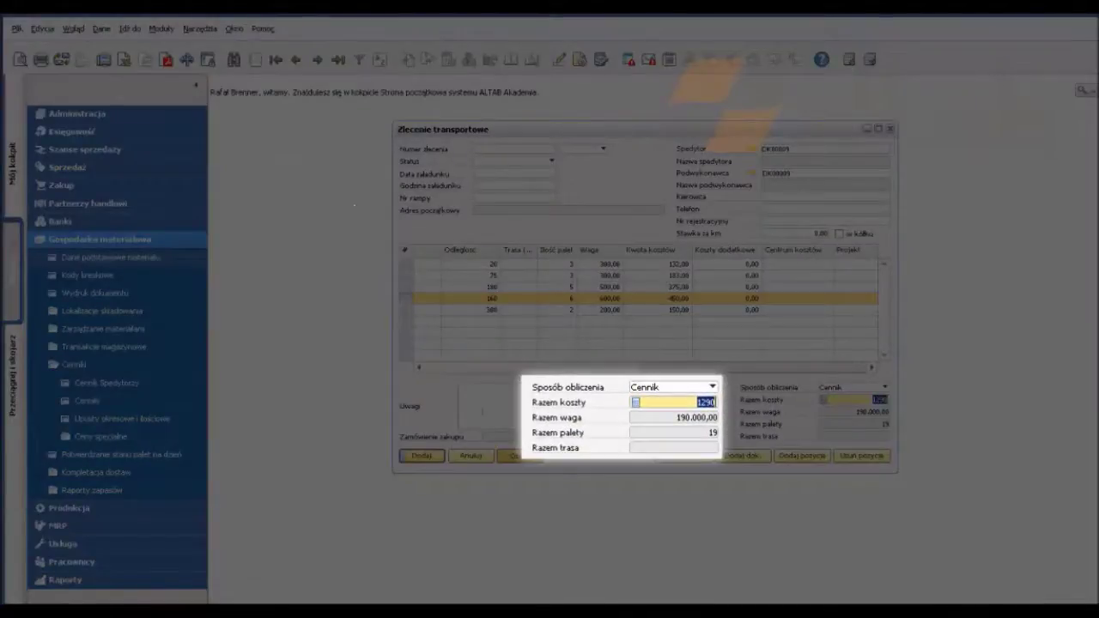
key(Tab)
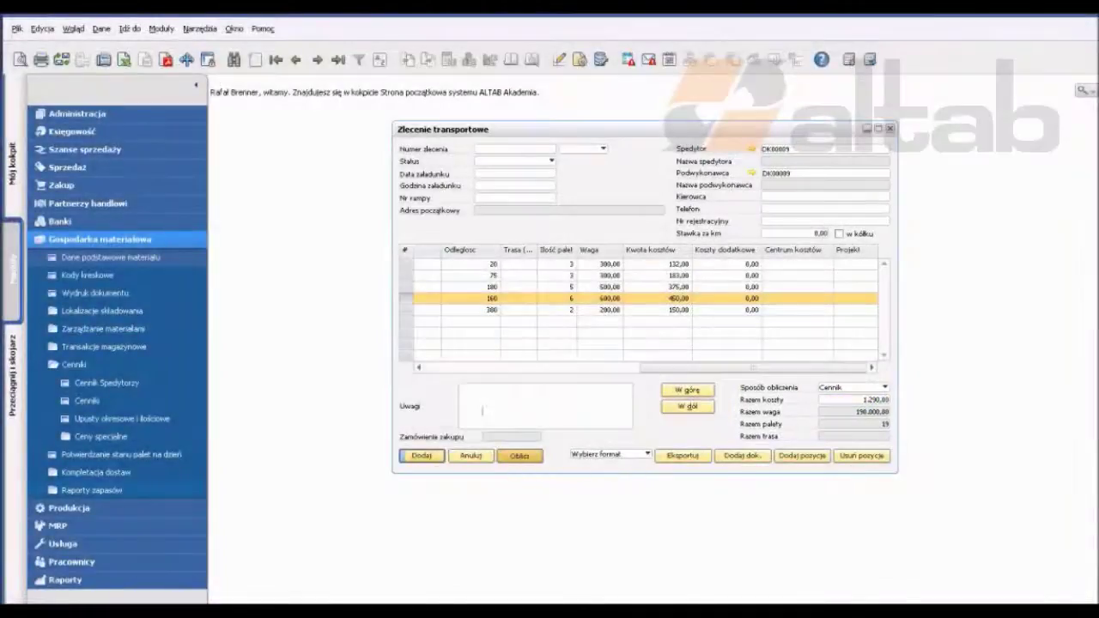
click(678, 298)
click(679, 309)
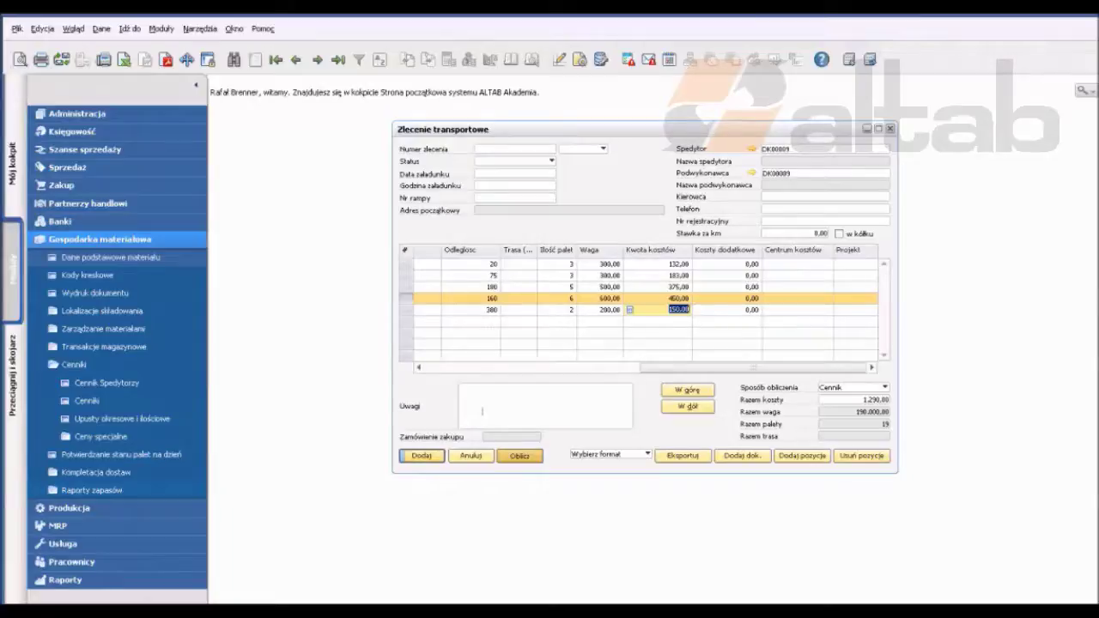
Step: Switch to Kilometrówka at 2,90 per km and recalculate, giving a 2.002,20 total
key(alt+Down)
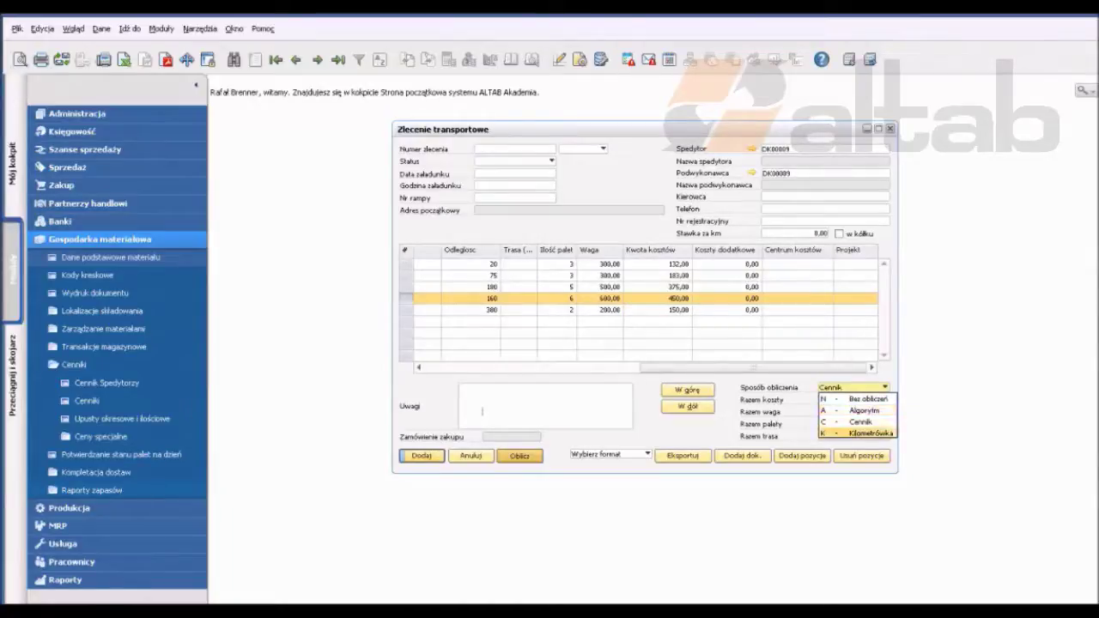
key(Return)
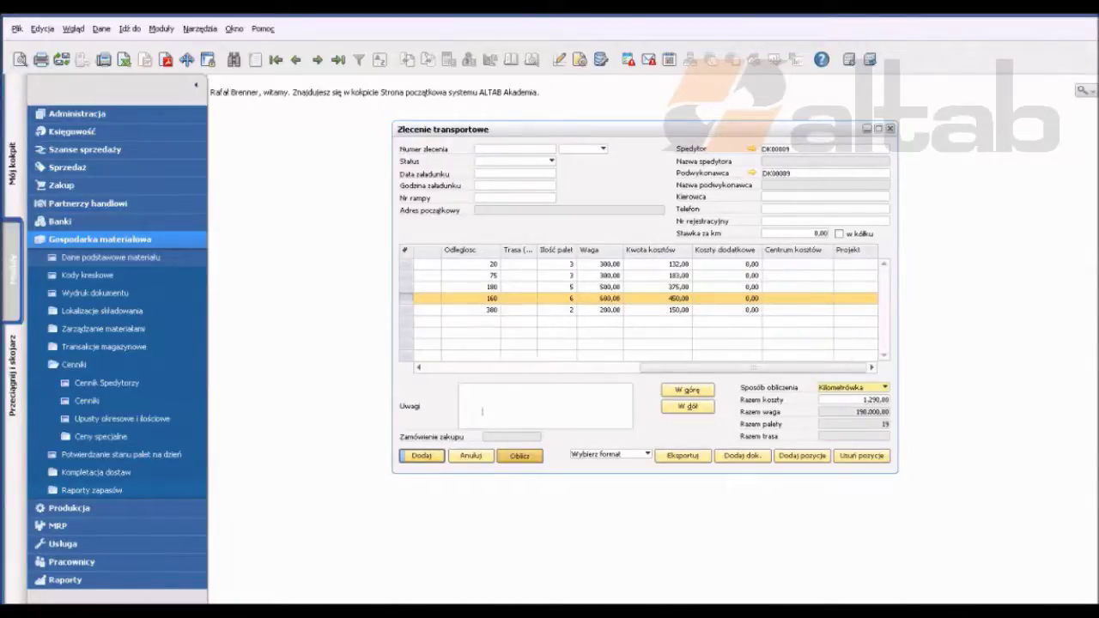
click(794, 233)
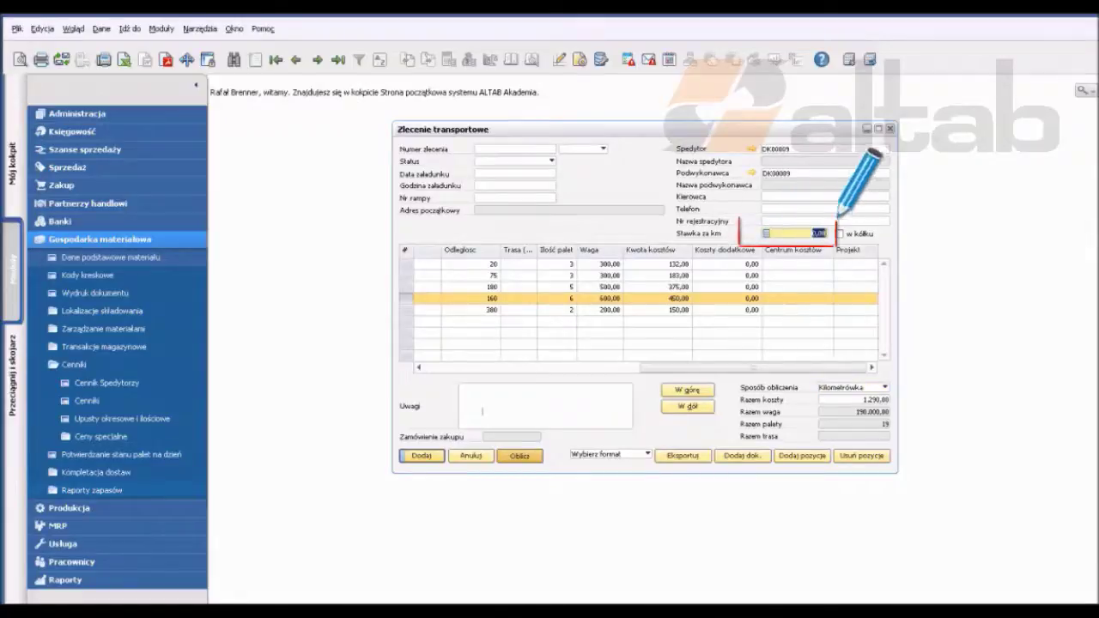
text(2,90)
click(462, 388)
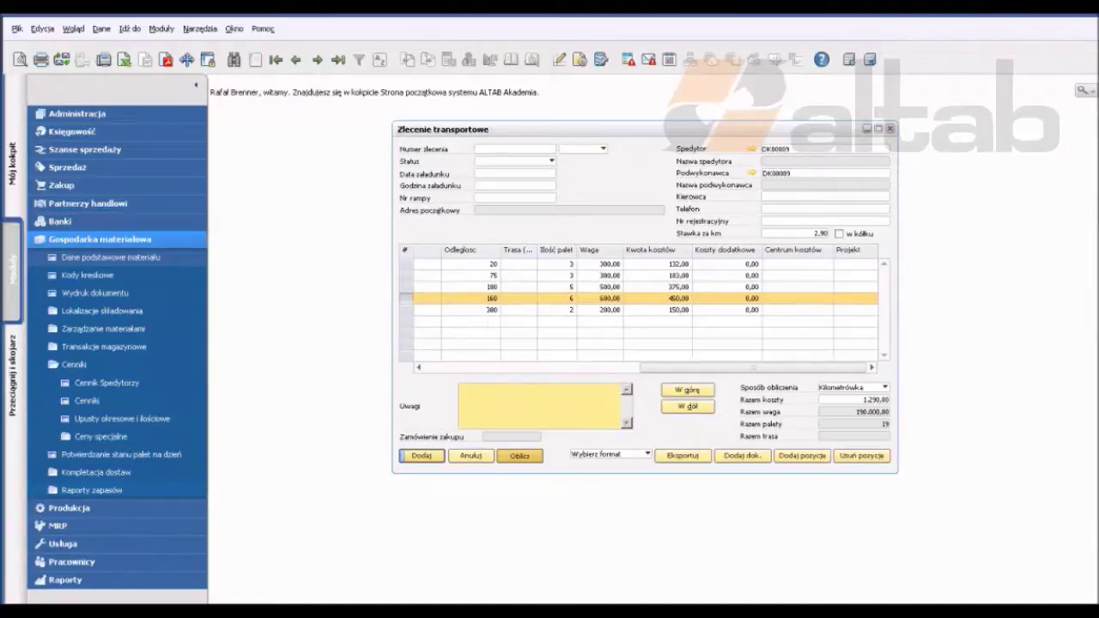
click(519, 456)
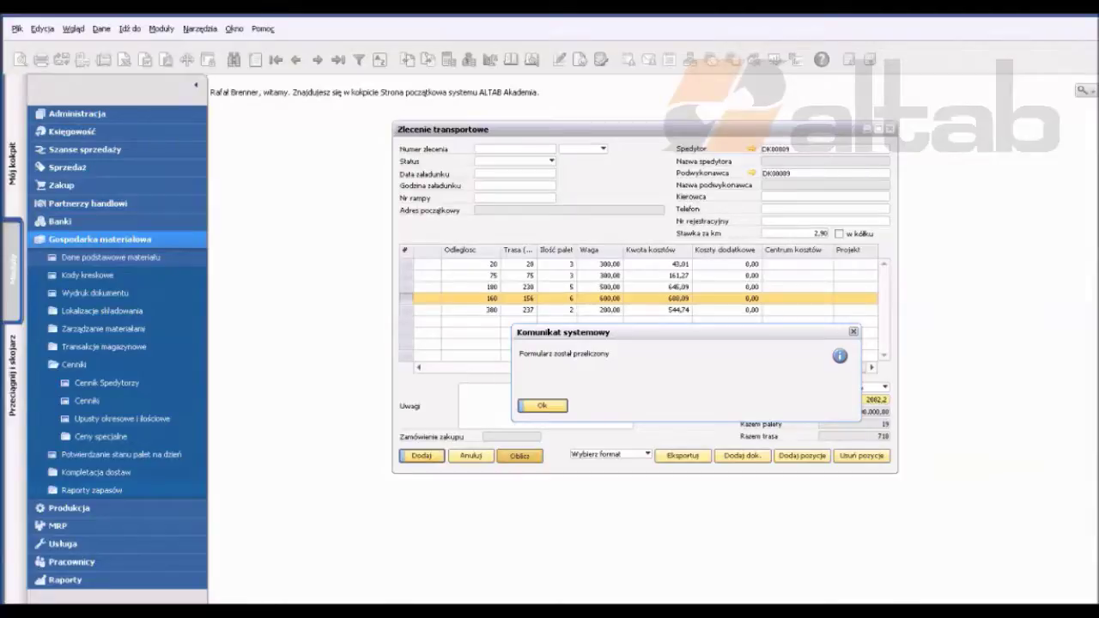
key(Return)
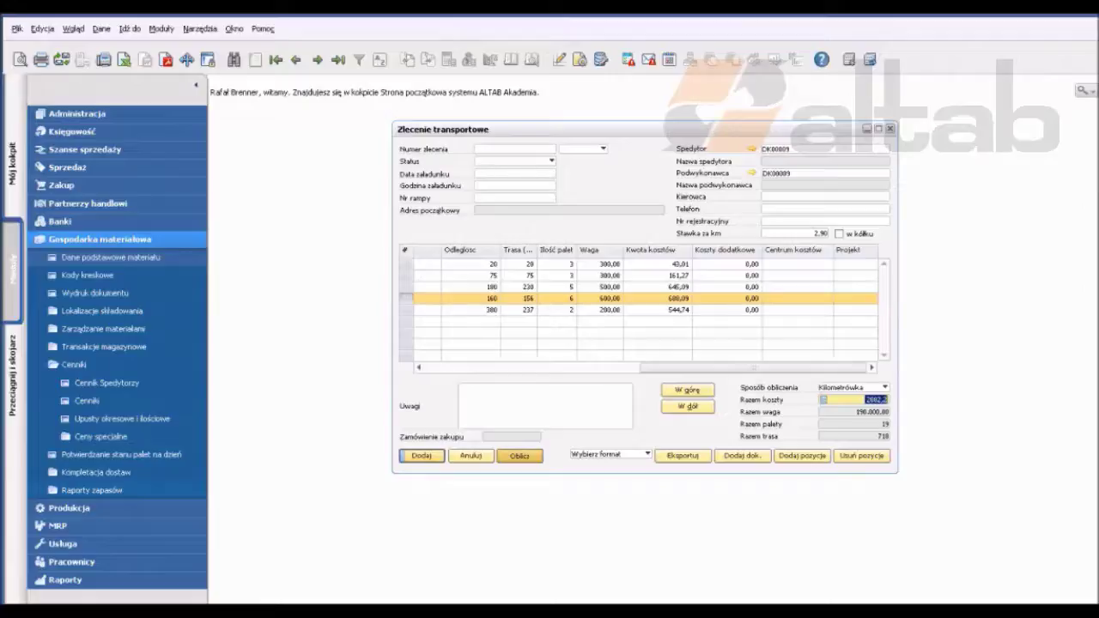
Step: Move the MAGAZYN stop to second place and define its route distance as 100 km
click(687, 389)
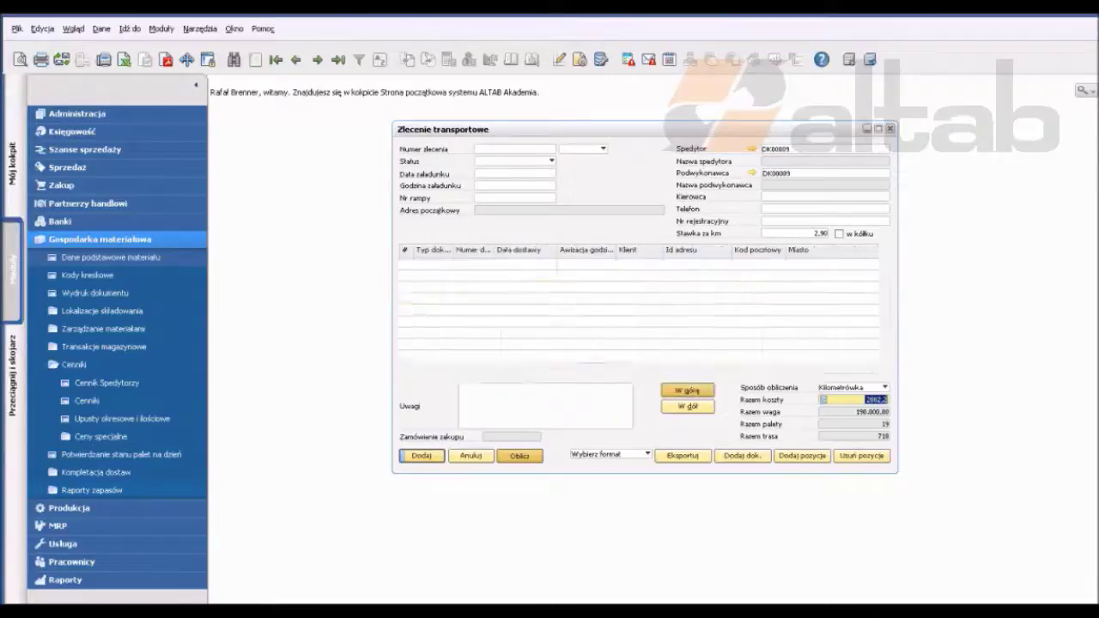
click(687, 390)
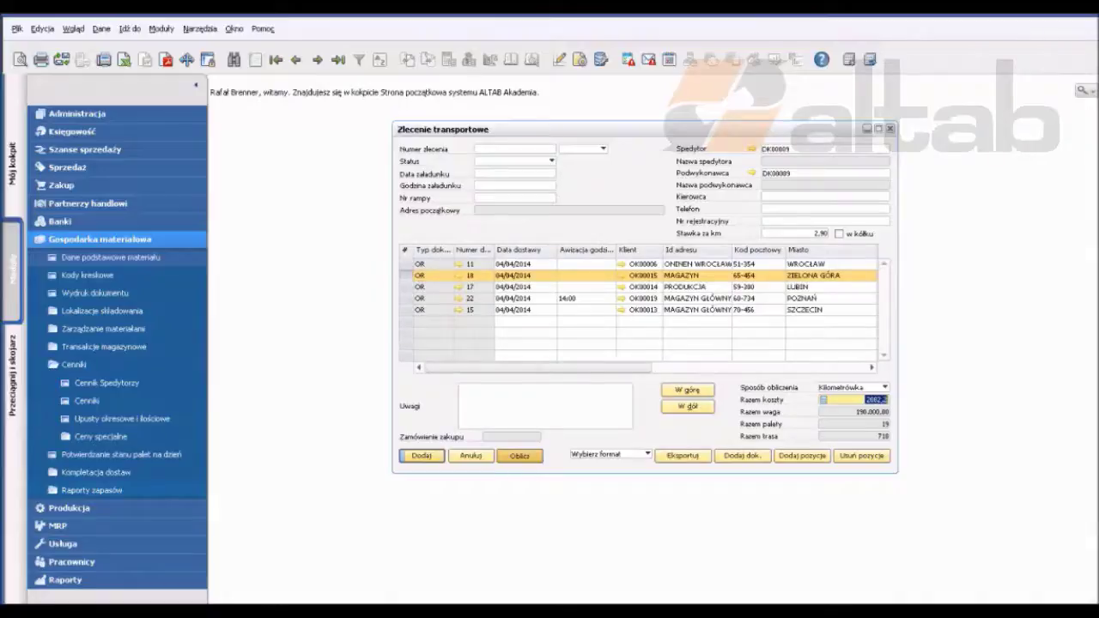
click(530, 263)
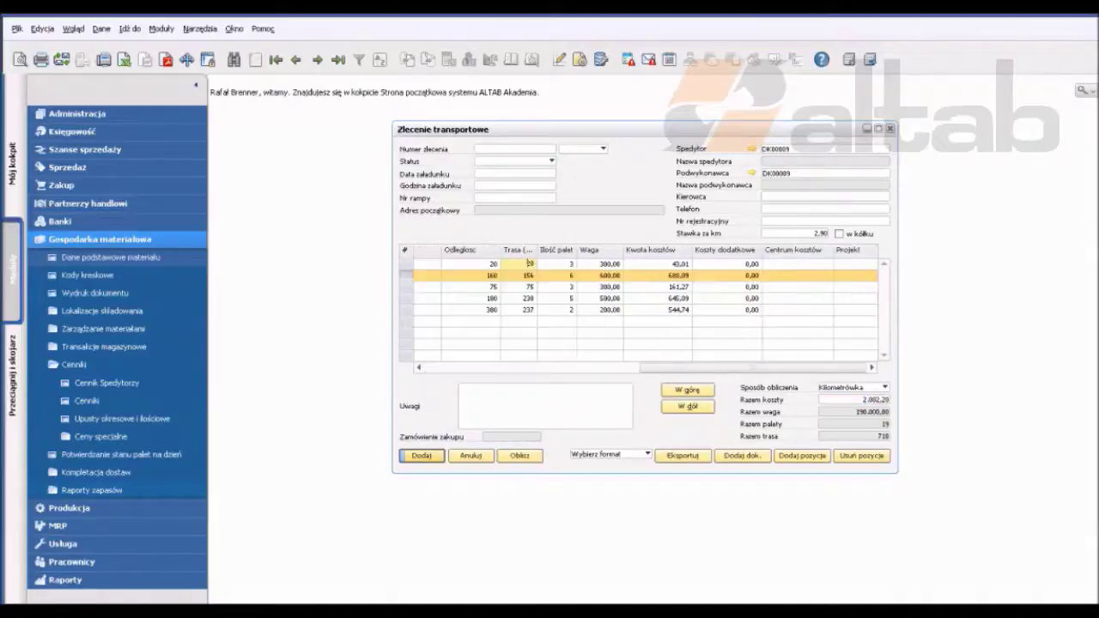
double_click(530, 263)
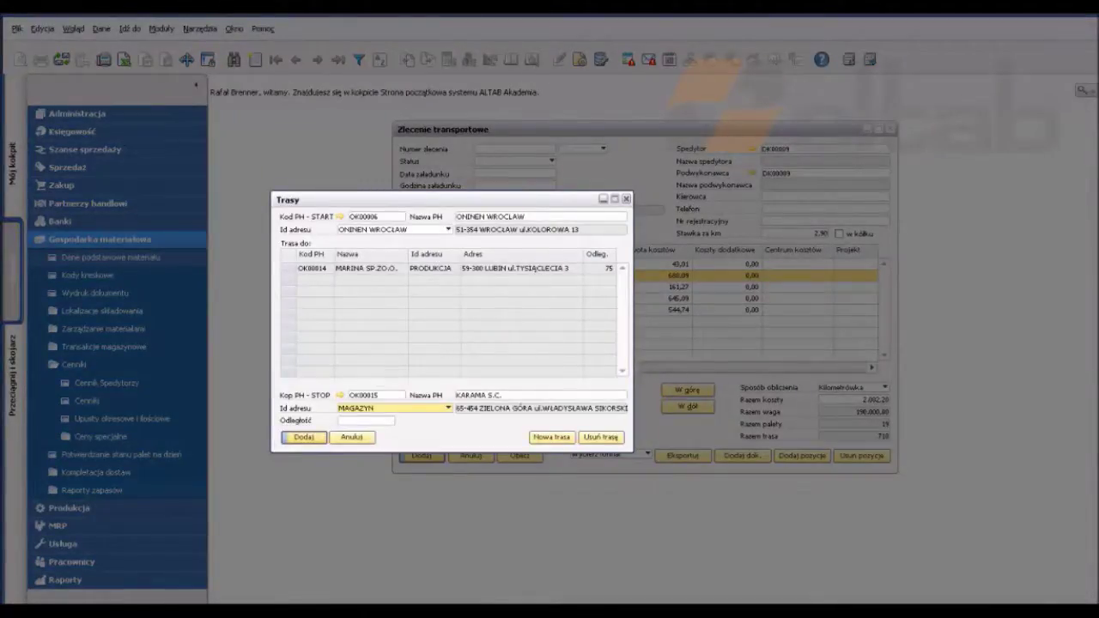
click(365, 420)
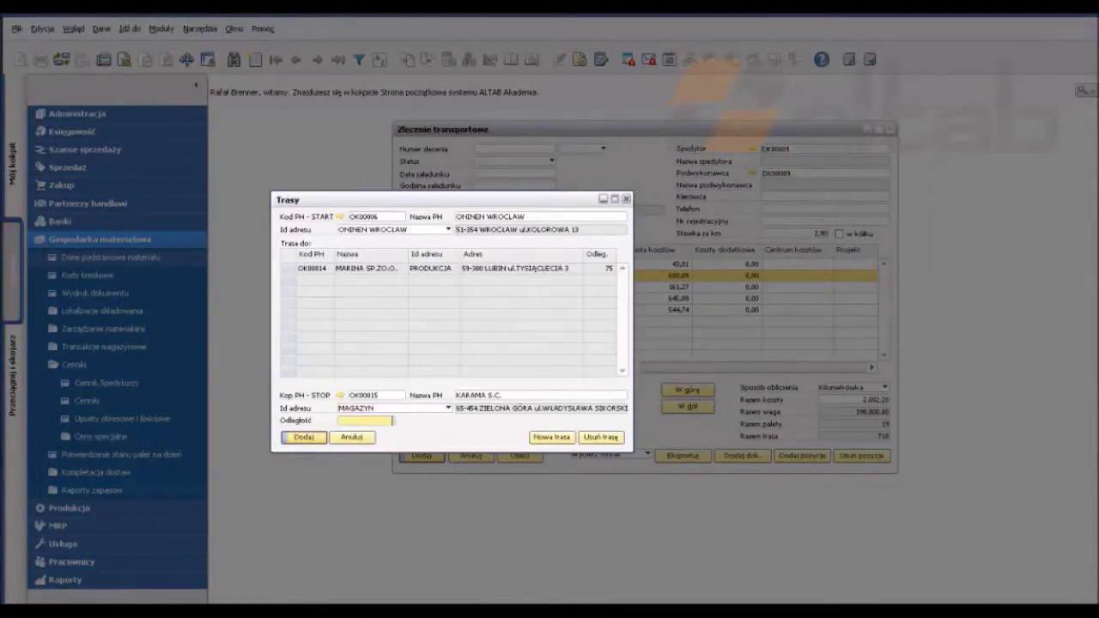
text(200)
key(BackSpace)
key(BackSpace)
key(BackSpace)
text(100)
key(Return)
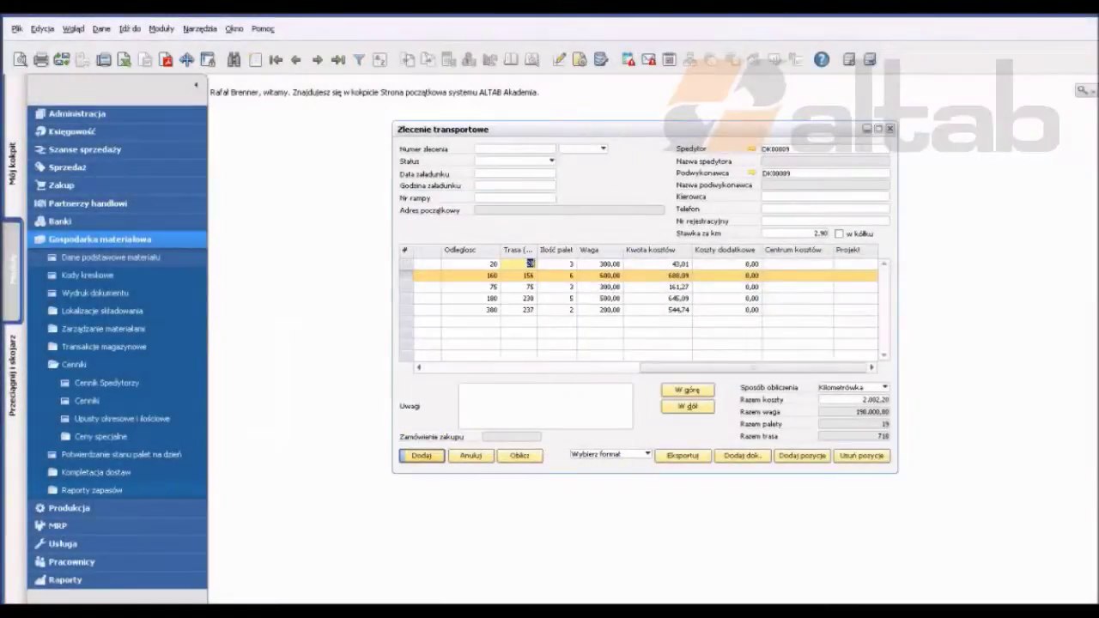
Step: Return the MAGAZYN stop to fourth place and recalculate the order
click(687, 406)
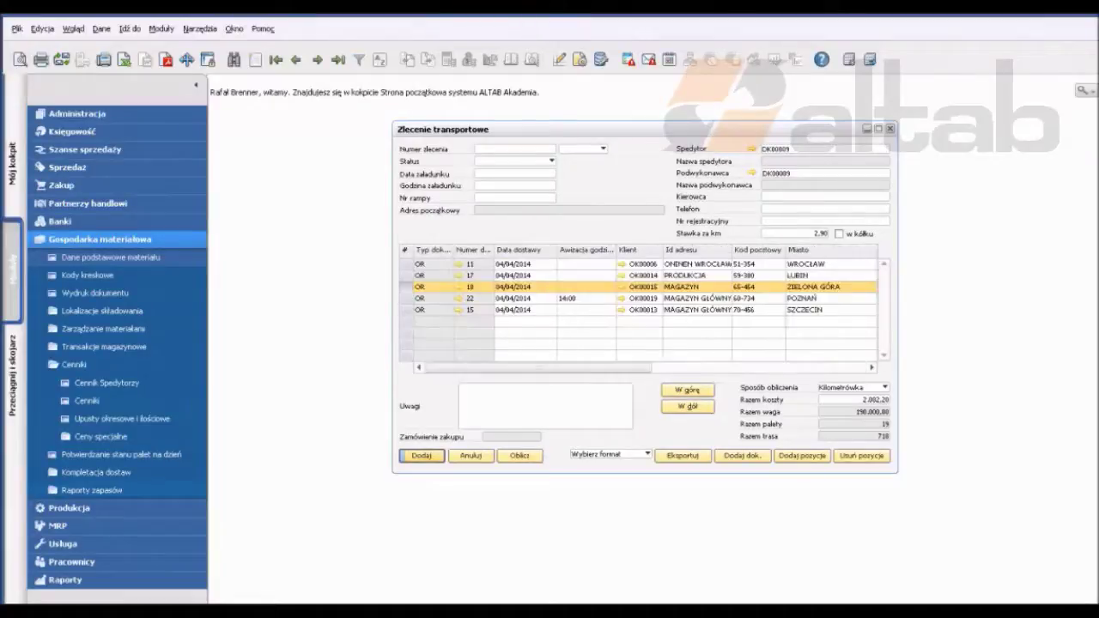
click(687, 406)
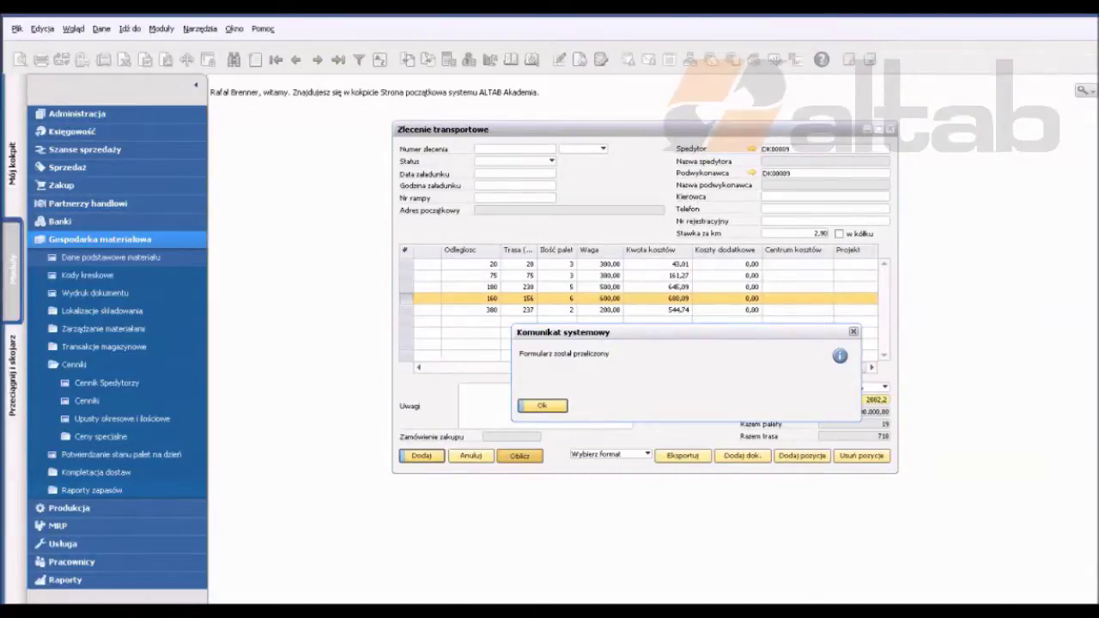
key(Return)
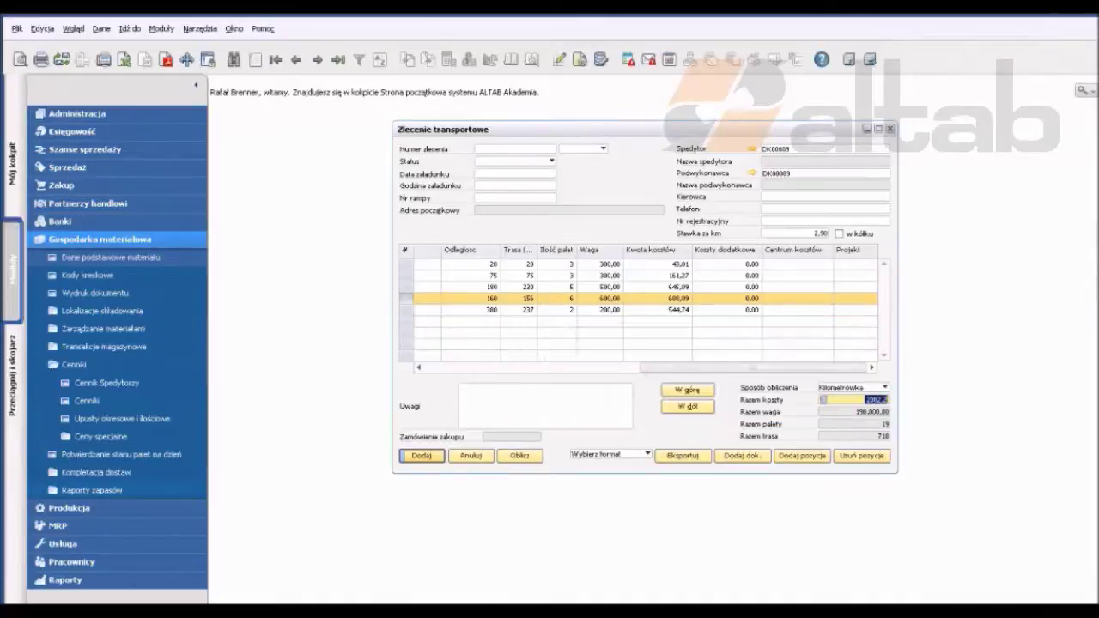
Step: Switch the calculation method to Algorytm, recalculate, and review each stop's cost
click(885, 387)
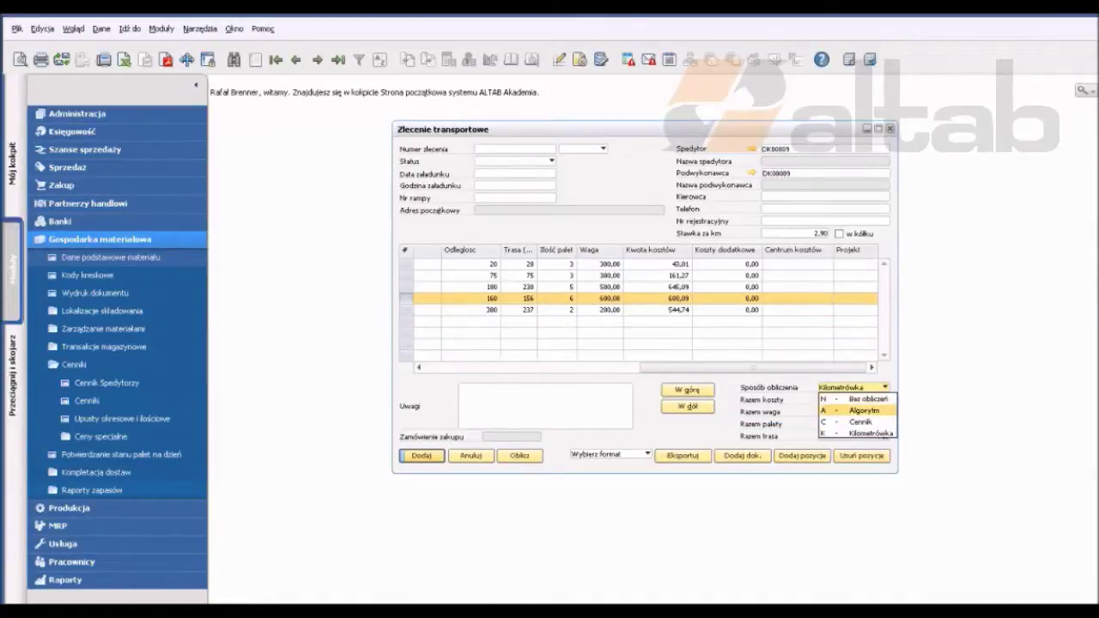
key(Return)
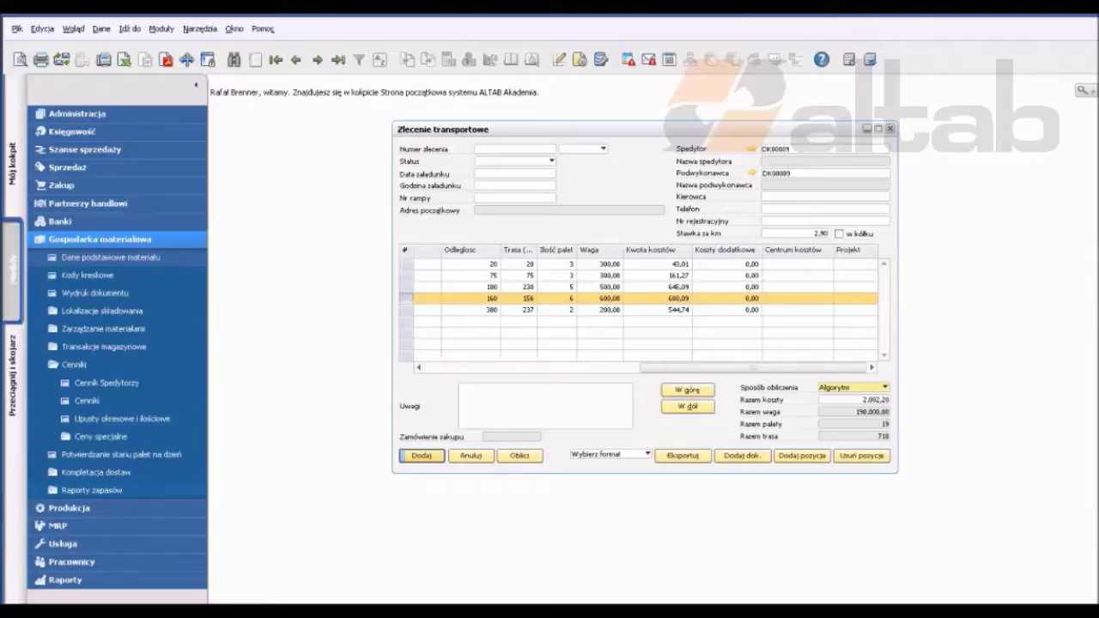
click(852, 388)
click(846, 400)
click(519, 455)
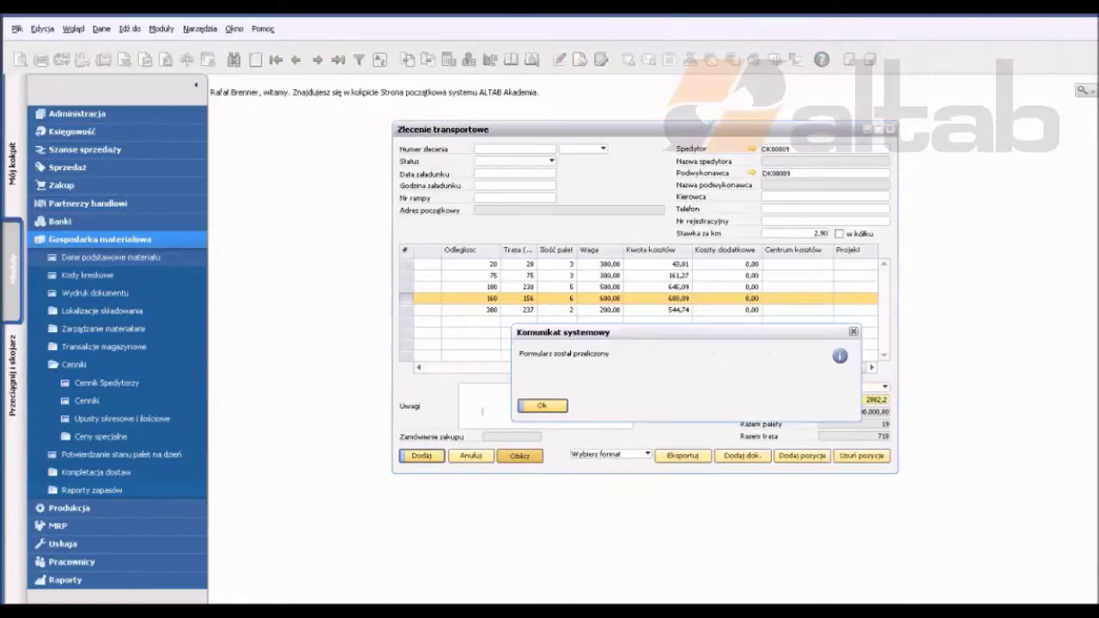
key(Return)
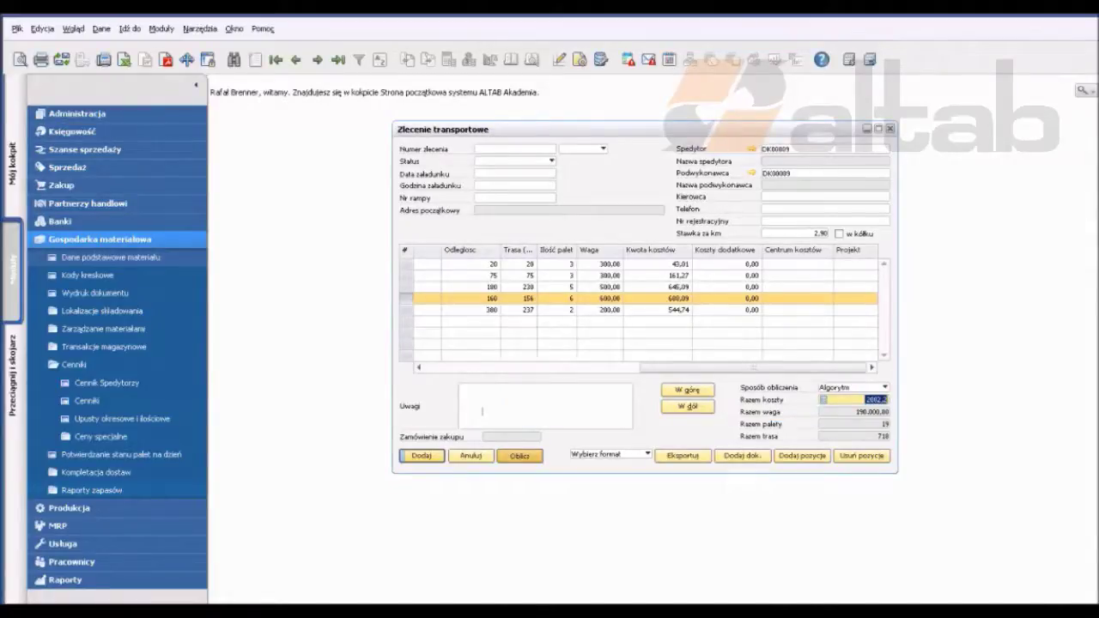
key(Tab)
key(Down)
key(Down)
key(Down)
key(Down)
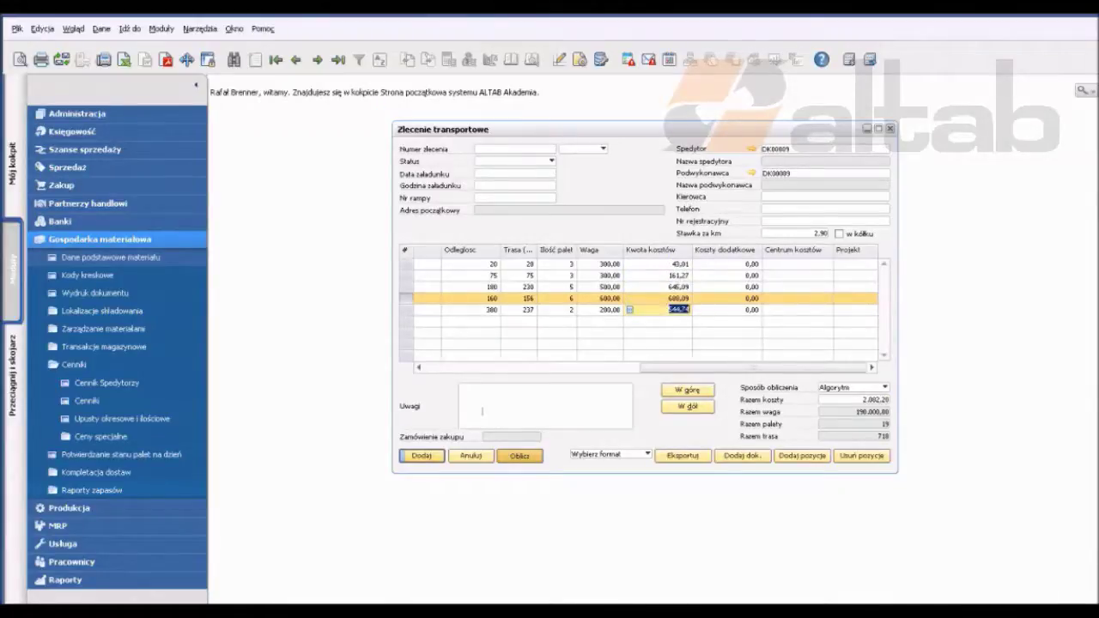
Step: Enter the driver's name, phone number and vehicle registration number
click(824, 197)
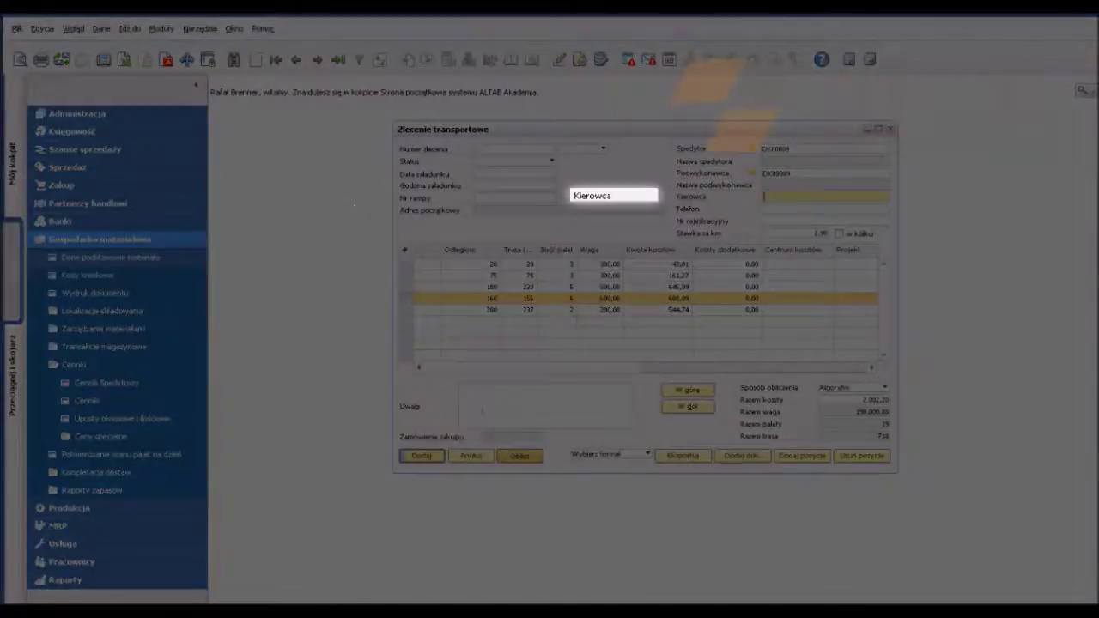
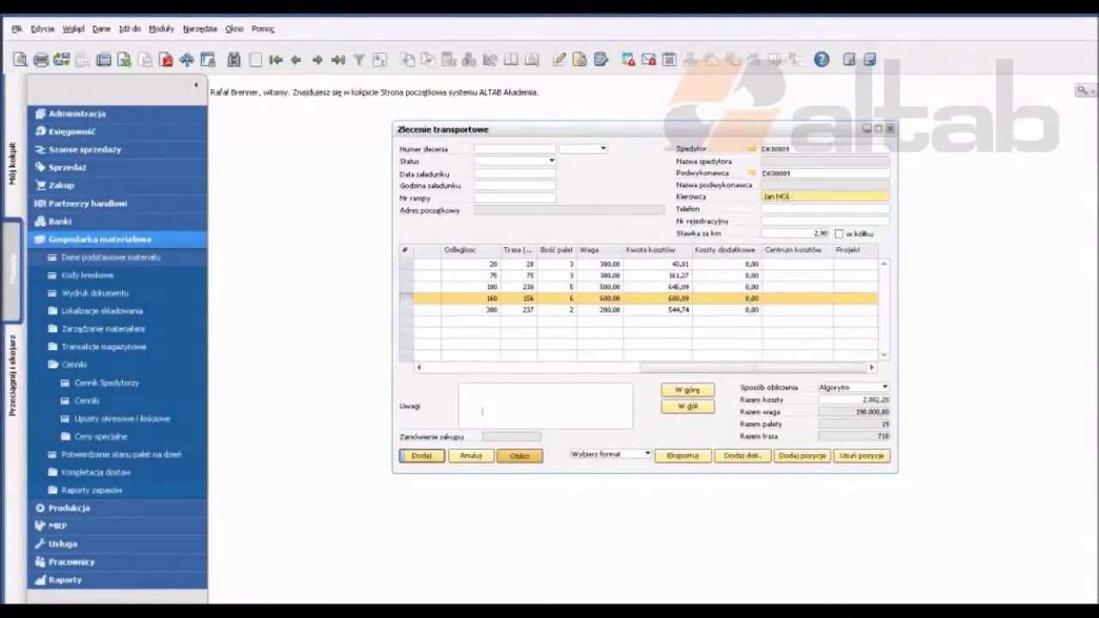
click(825, 208)
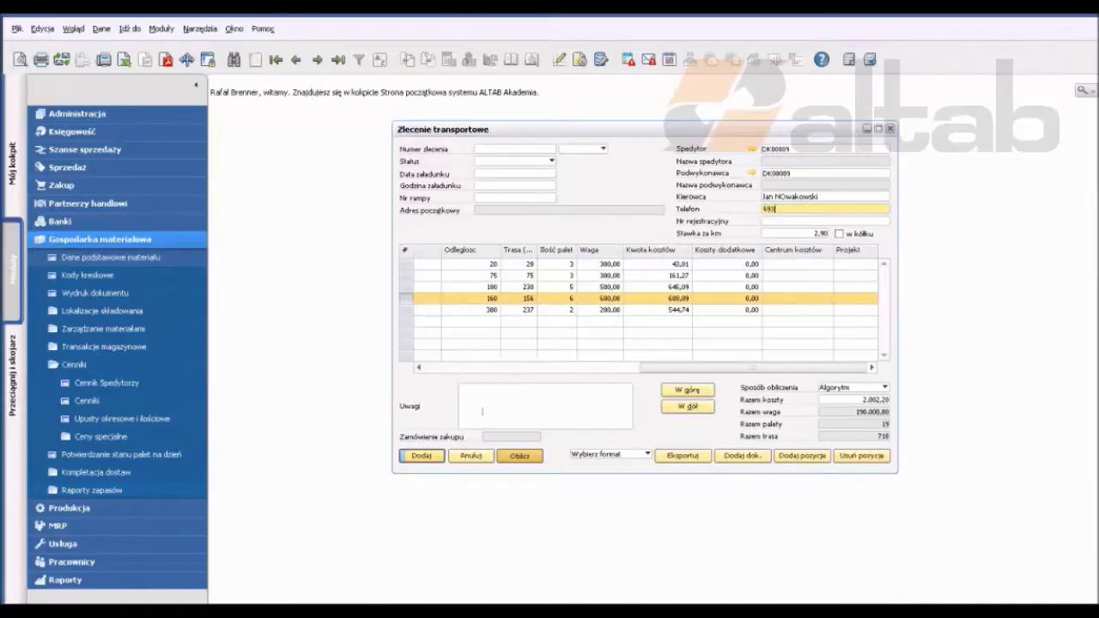
key(Tab)
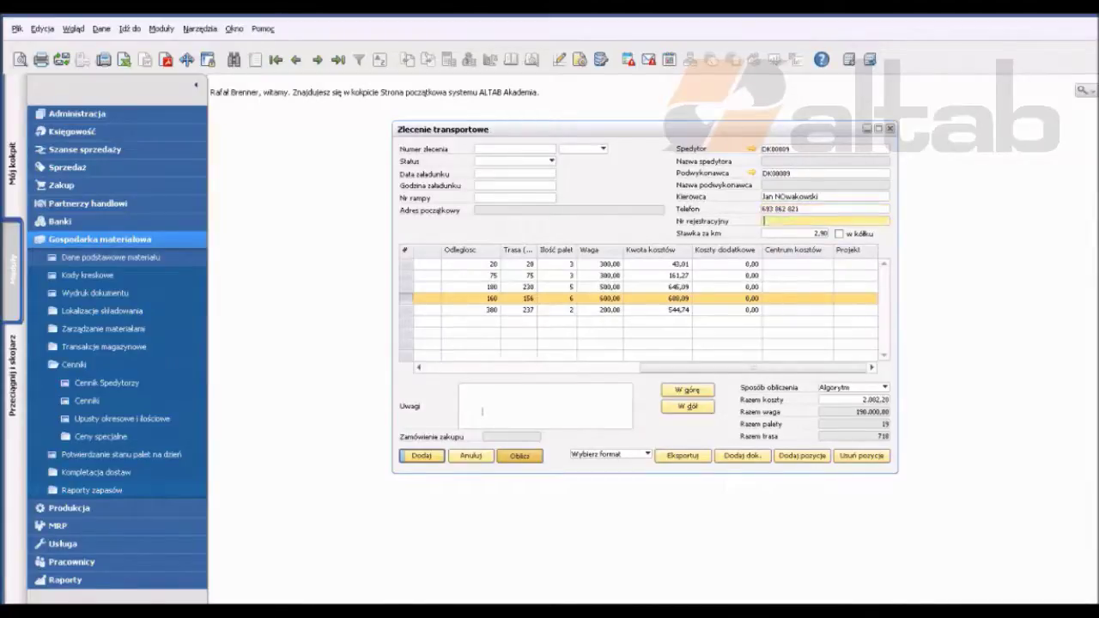
text(KR 005 RW)
Step: Set status Planowane, loading date 04/04/2014, loading time 05:00 and ramp 2
click(515, 160)
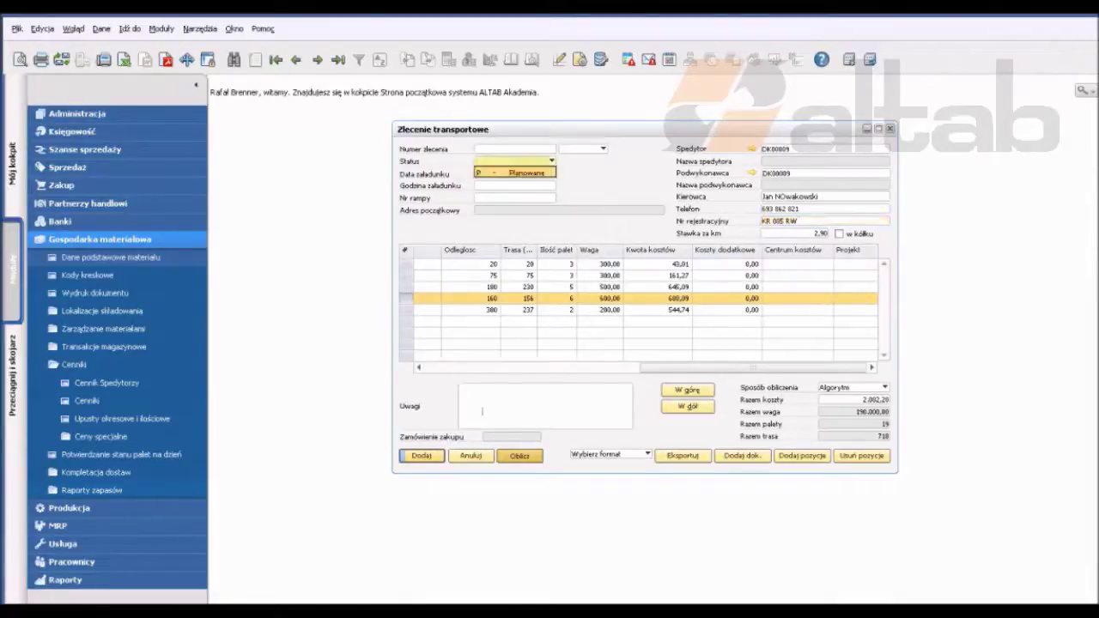
click(515, 171)
click(515, 174)
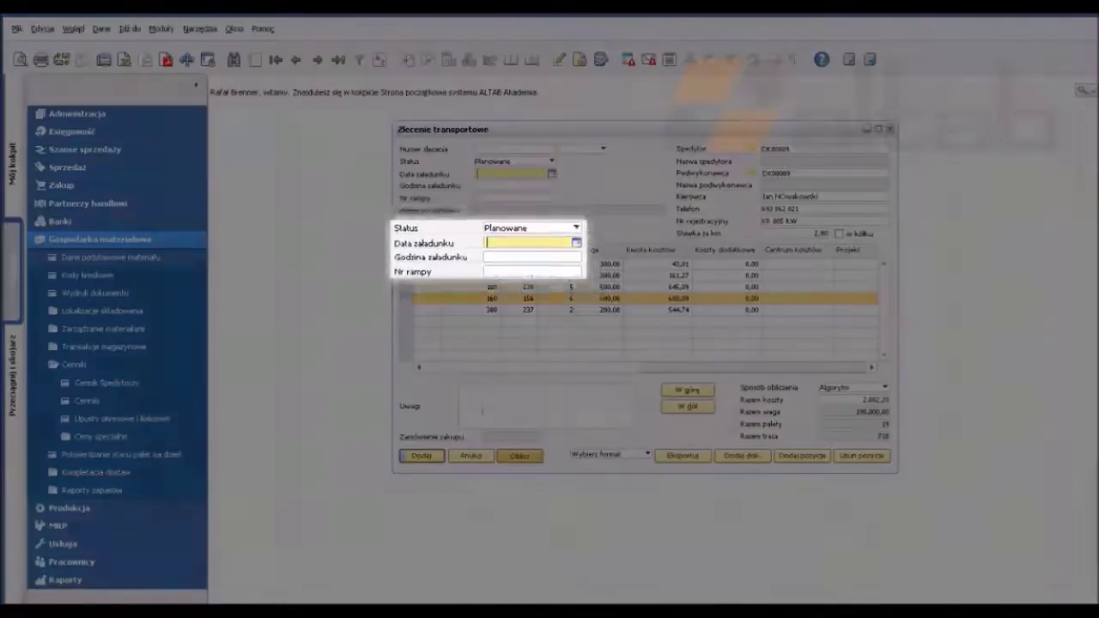
text(04)
key(Tab)
text(05:)
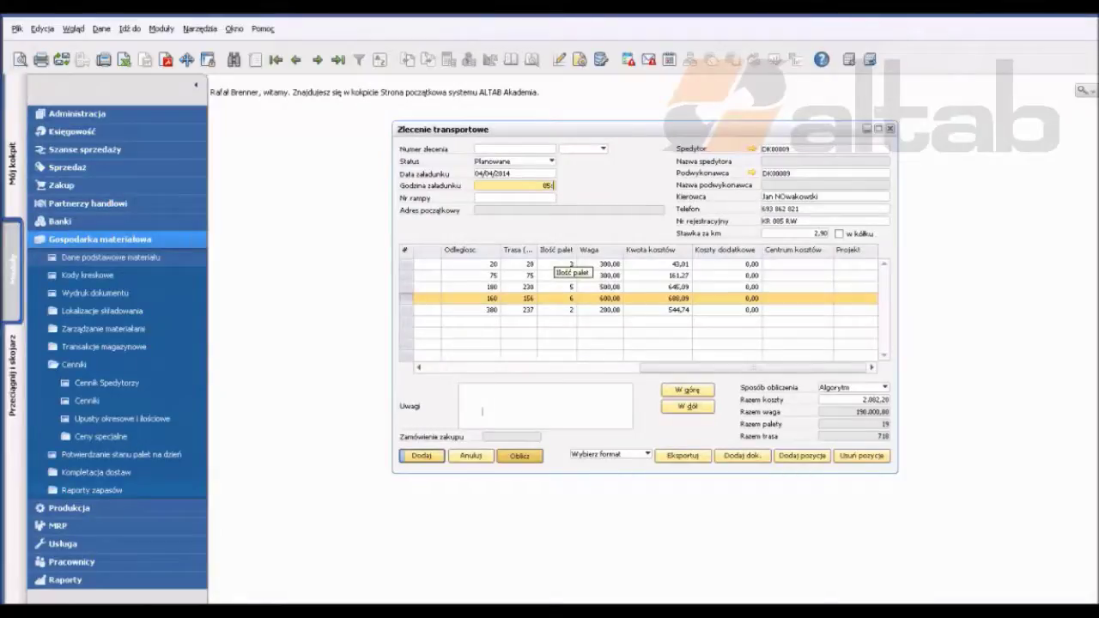
text(00)
key(Tab)
text(2)
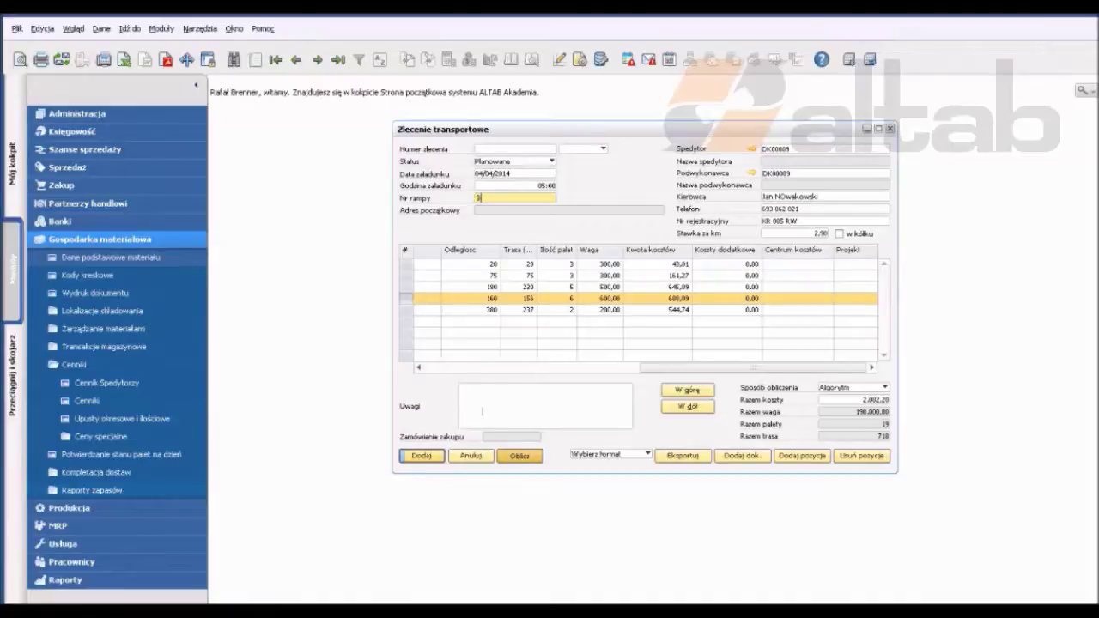
Step: Save transport order 14010007 for RABEN Sp. z o.o. and preview its printed report
click(420, 456)
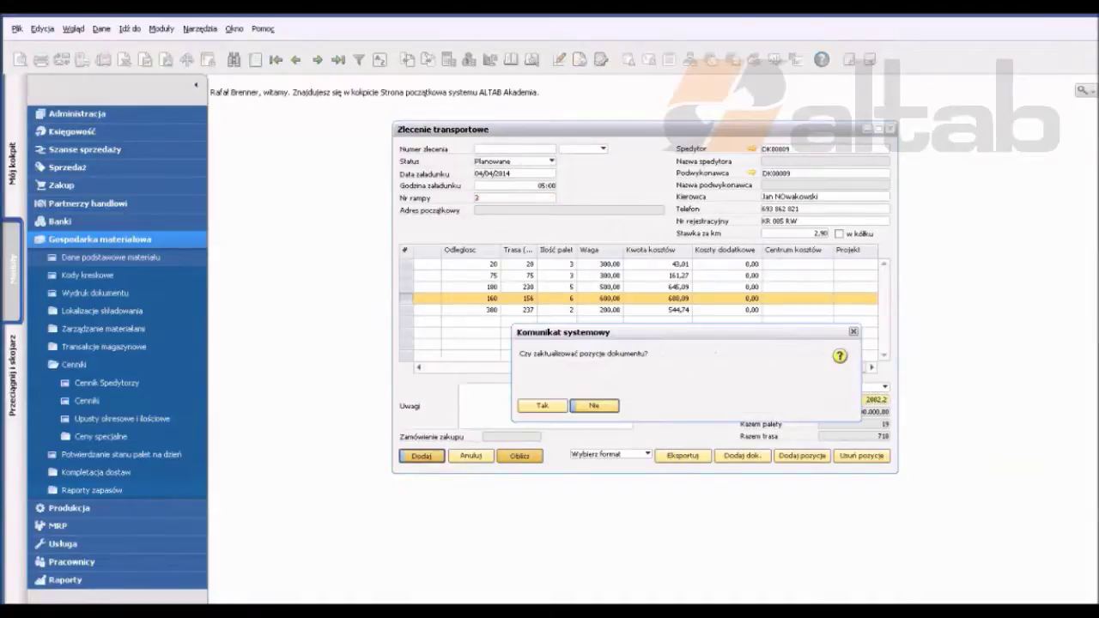
key(Return)
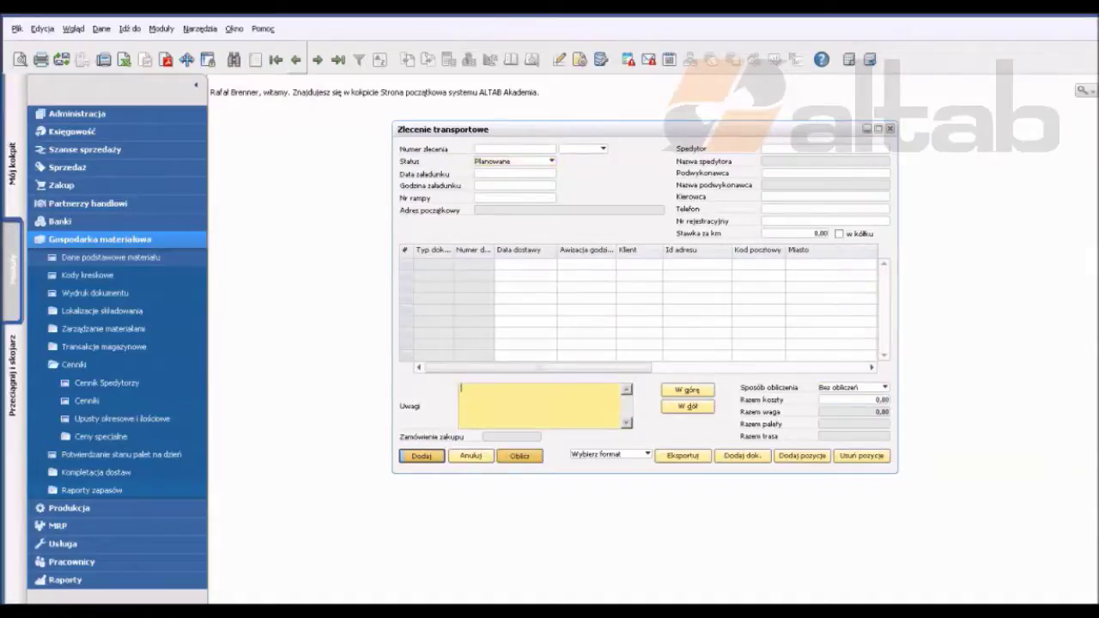
key(Escape)
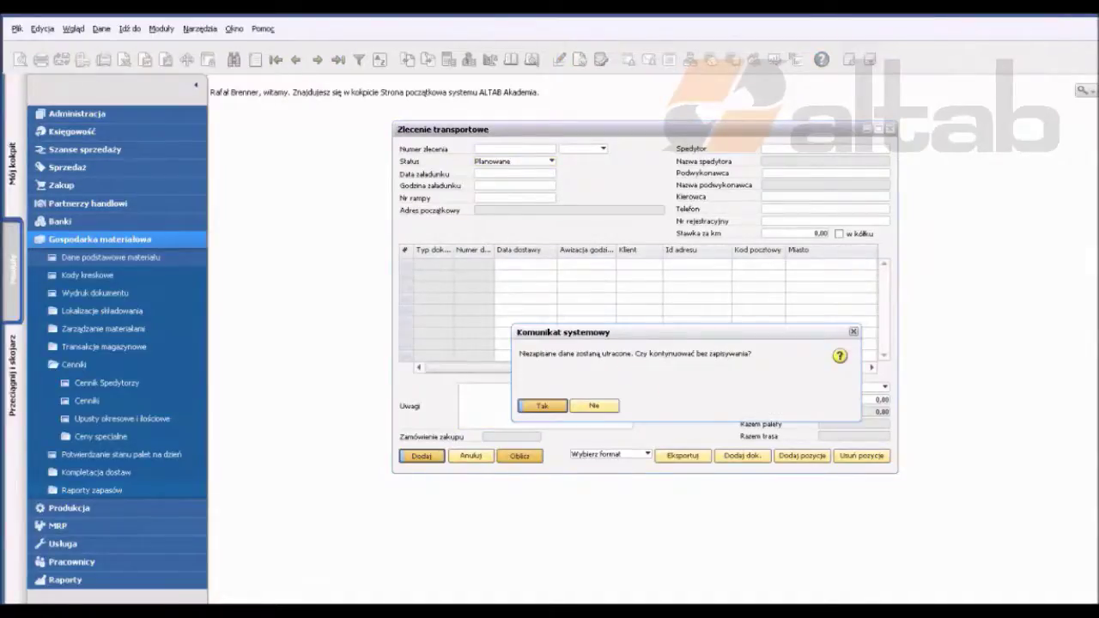
key(Return)
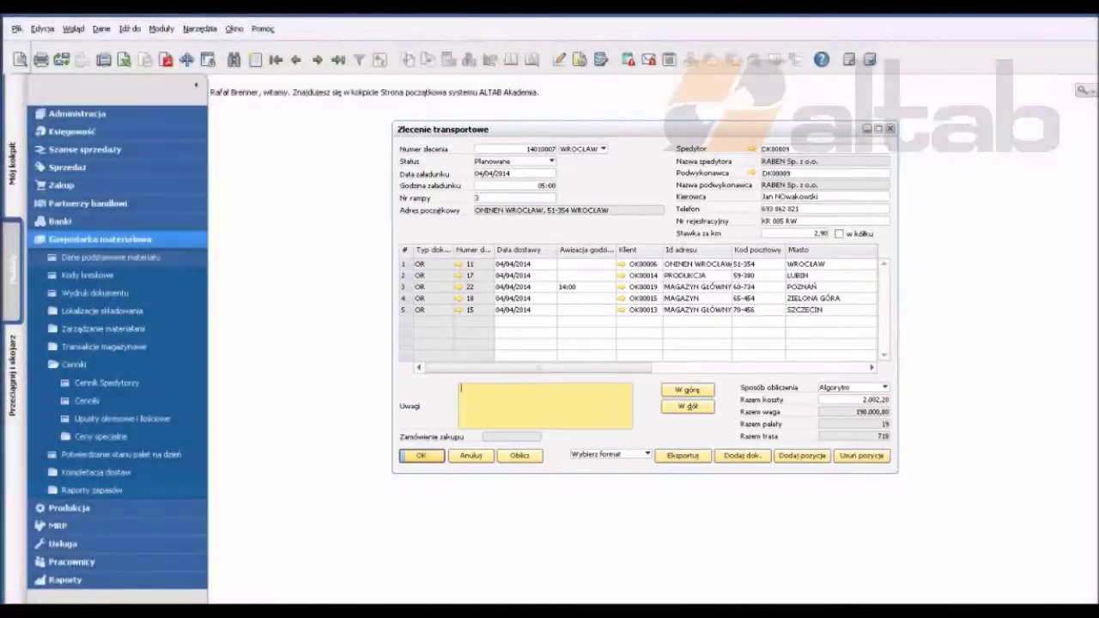
click(19, 59)
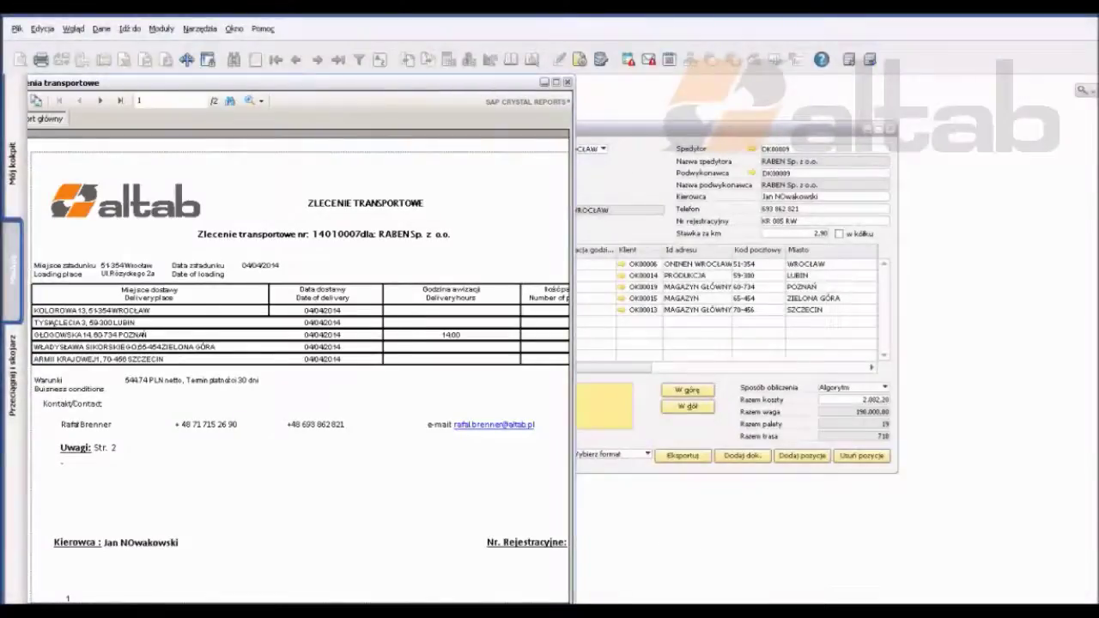
Step: Discard the e-mail with the attached report and change the order status to Zatwierdzone
drag(572, 344, 797, 343)
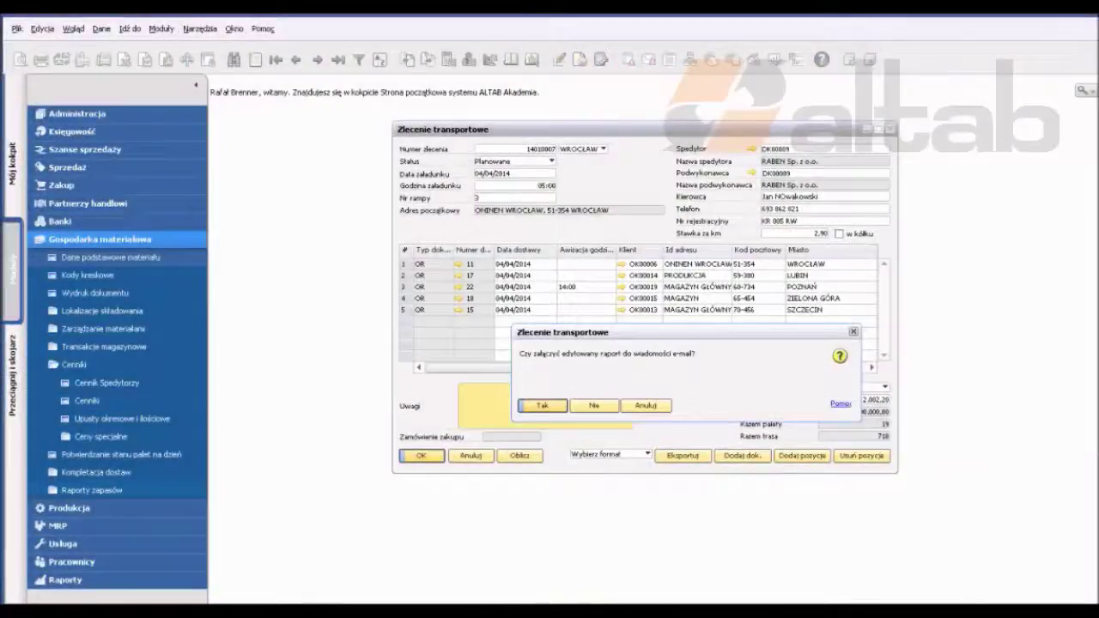
key(Return)
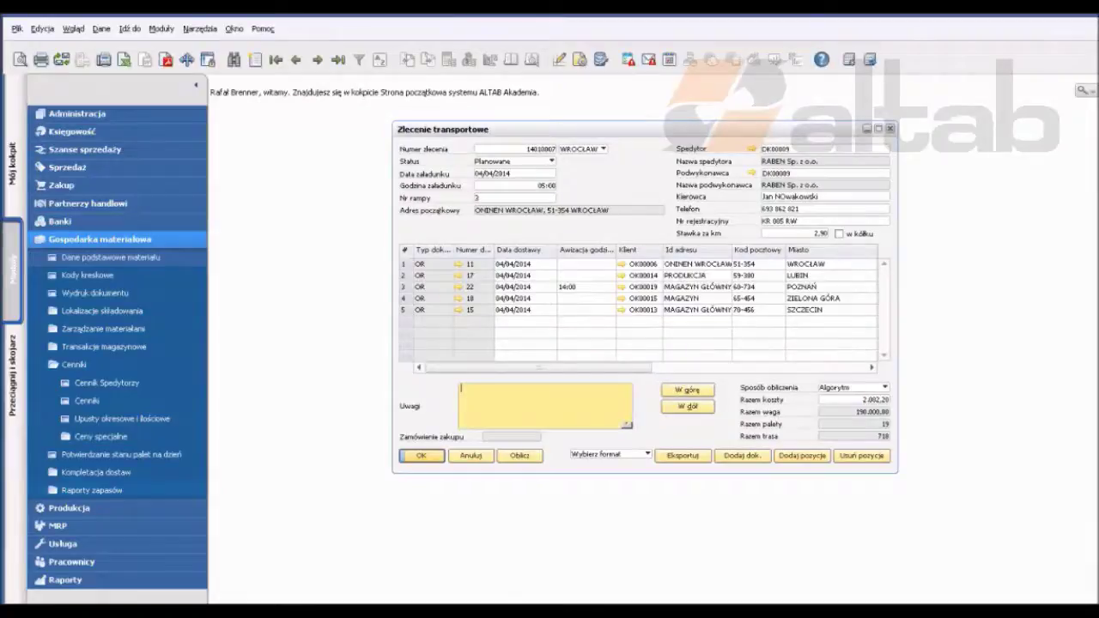
click(686, 385)
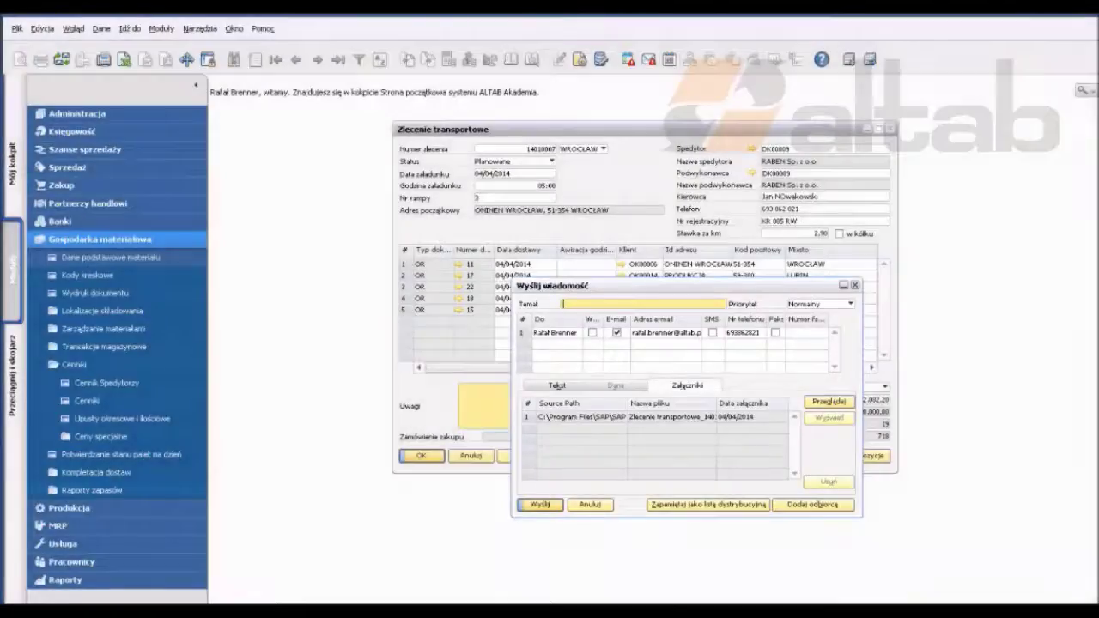
click(589, 504)
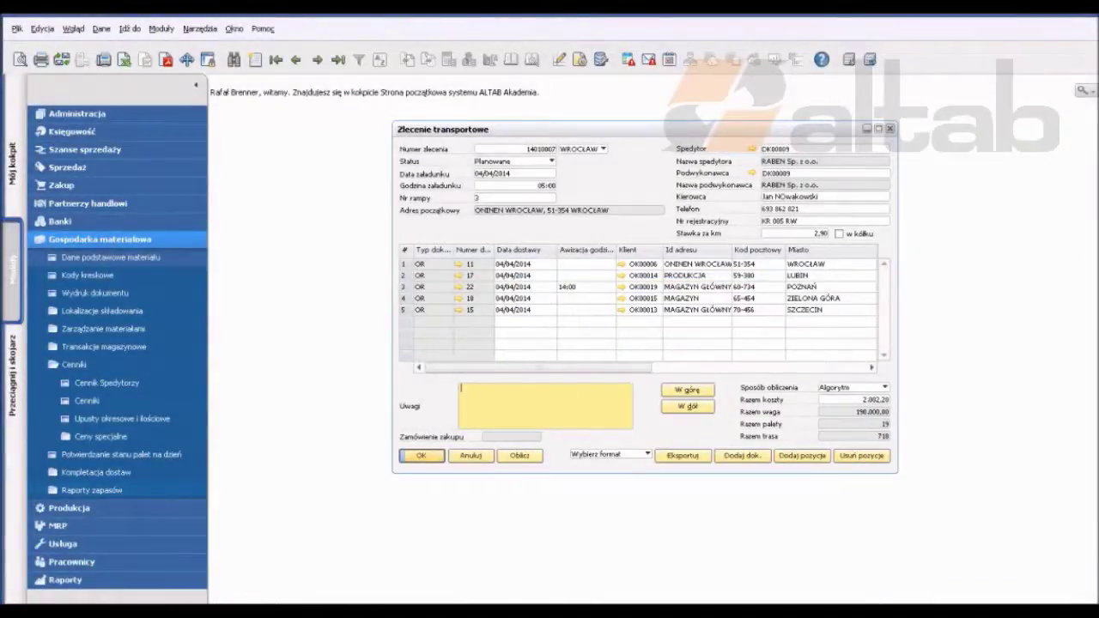
click(551, 161)
click(525, 183)
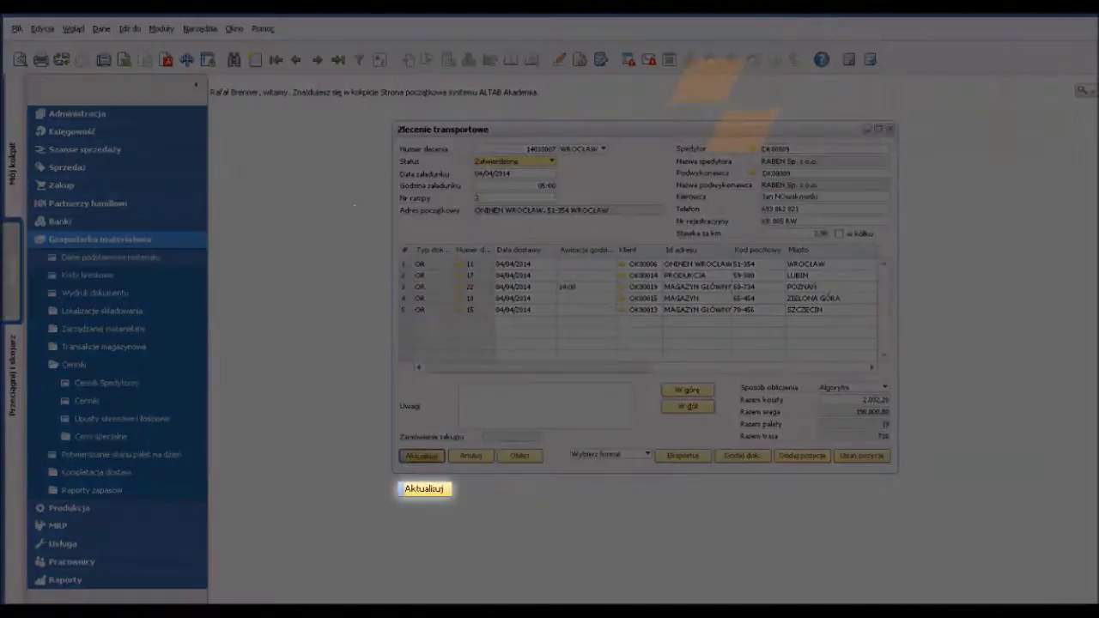
Step: Save the approved transport order and confirm creating the RABEN purchase order for five transport services
key(Return)
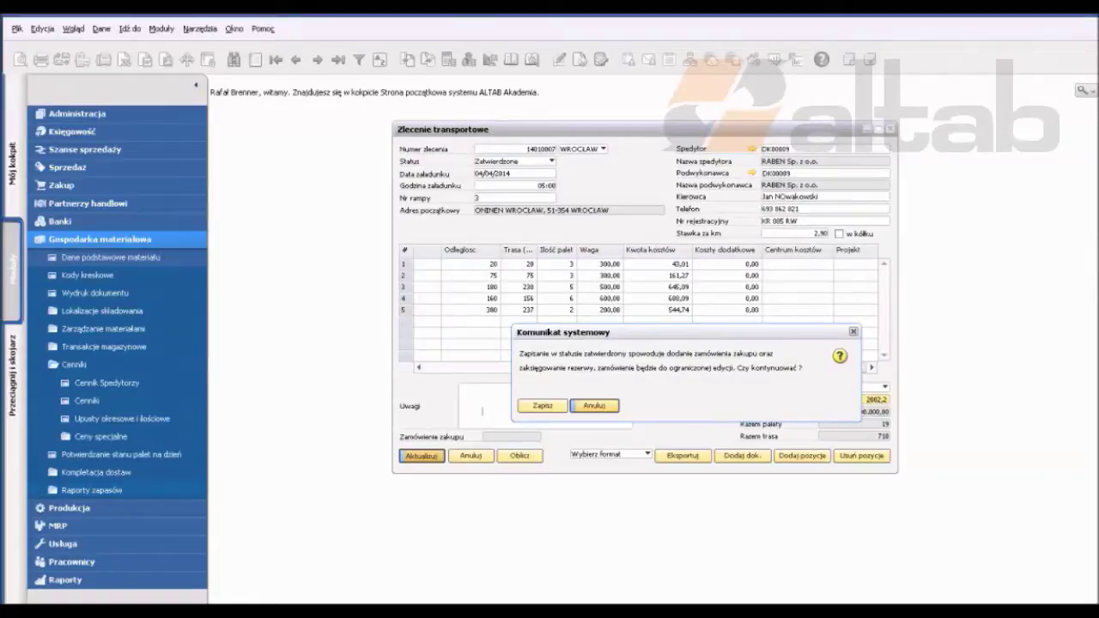
click(541, 405)
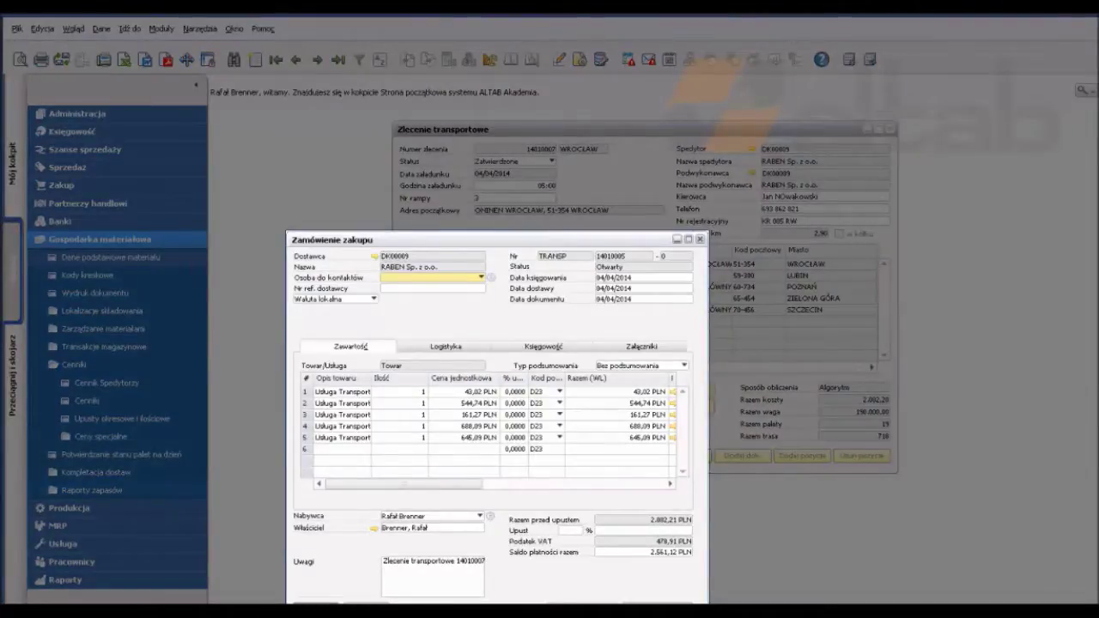
Step: Check the purchase order's Księgowość details and its linked journal entry 115
scroll(490, 425, right, 5)
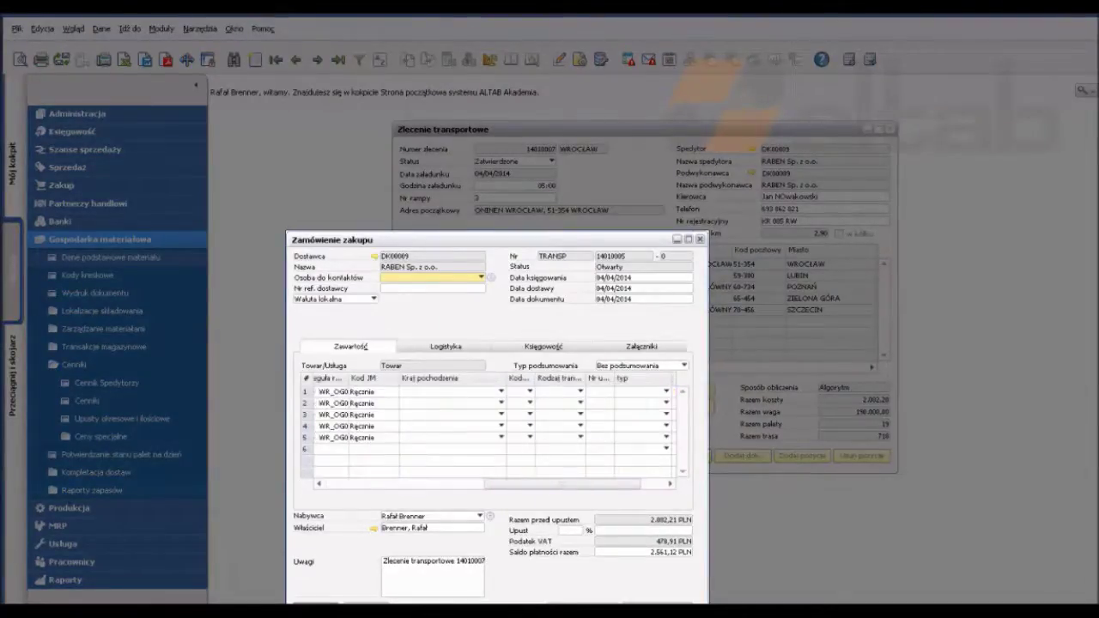
scroll(489, 421, left, 5)
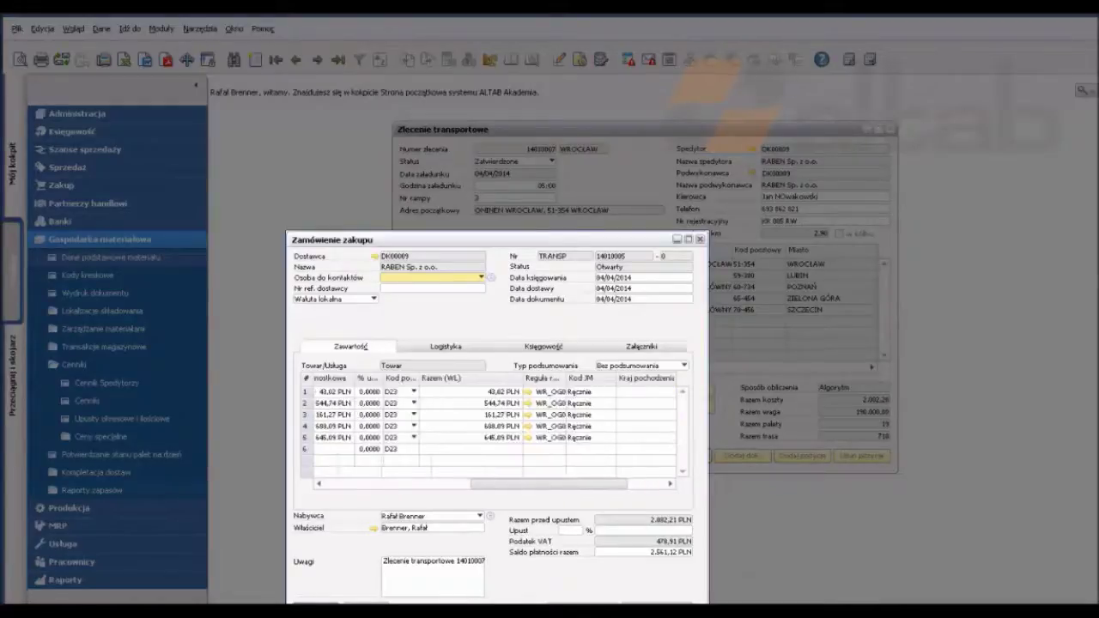
click(544, 346)
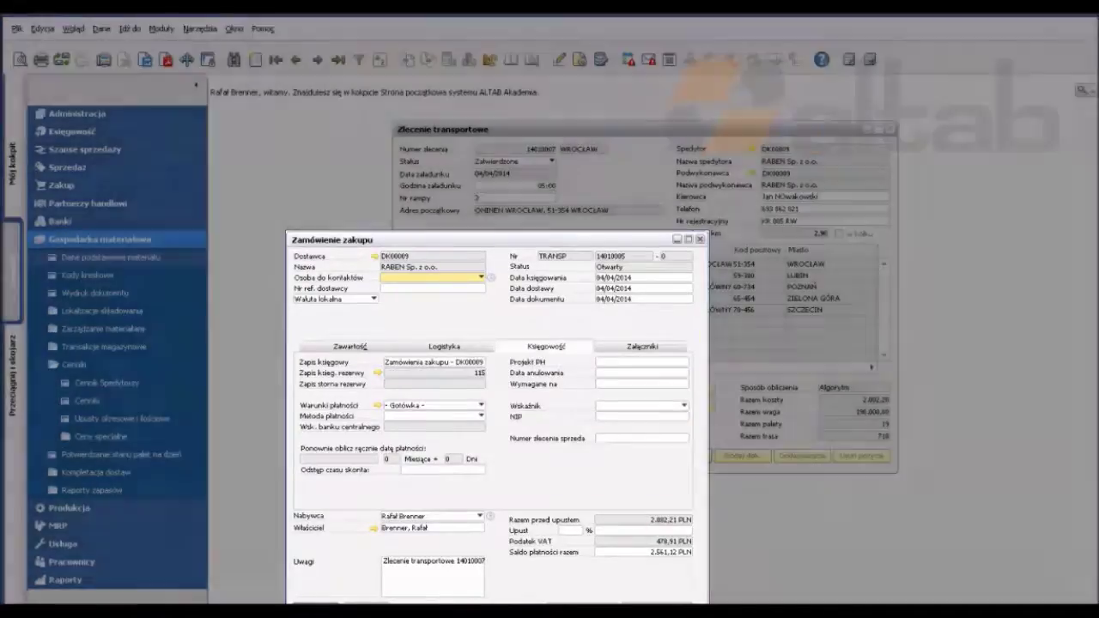
click(362, 373)
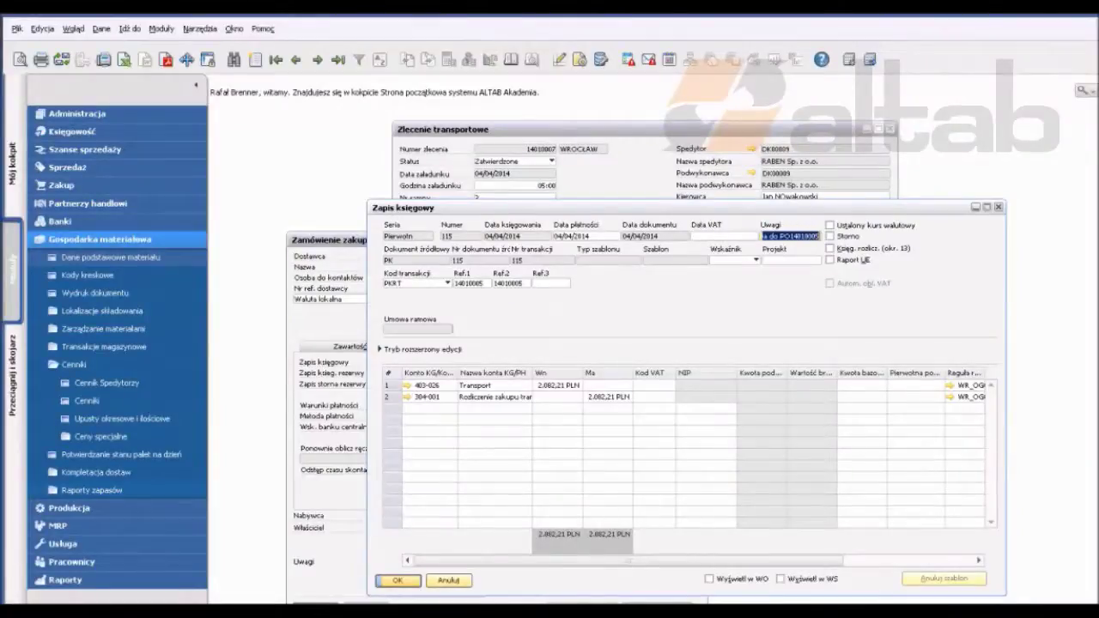
key(Escape)
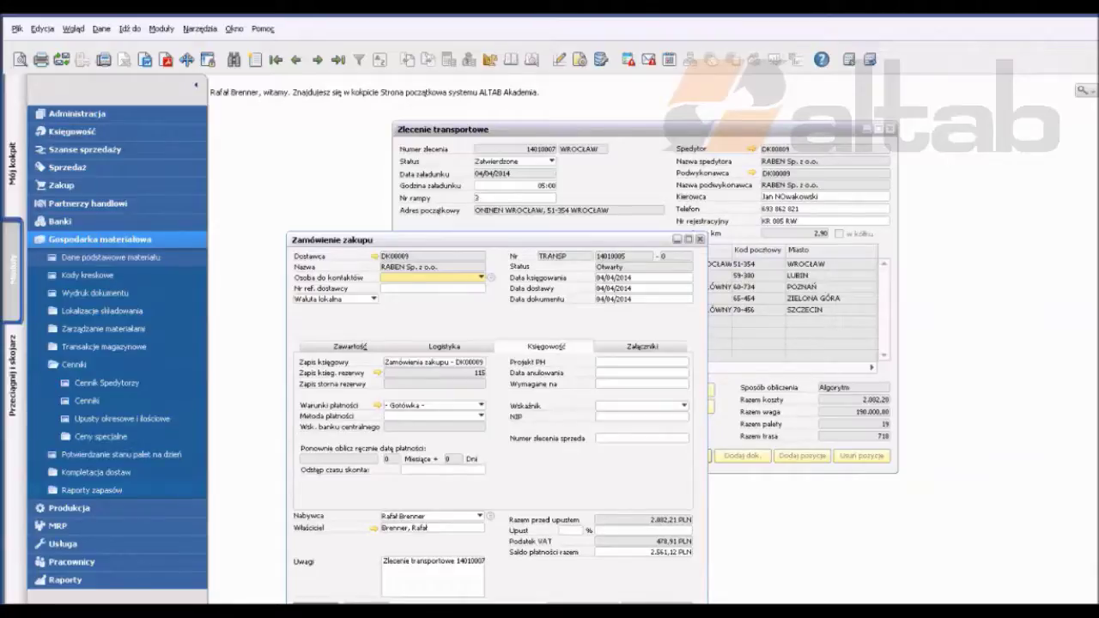
Step: Review cancelled purchase order 14010004 and its reversing journal entry, then close the purchase order
click(384, 562)
key(ctrl+Page_Up)
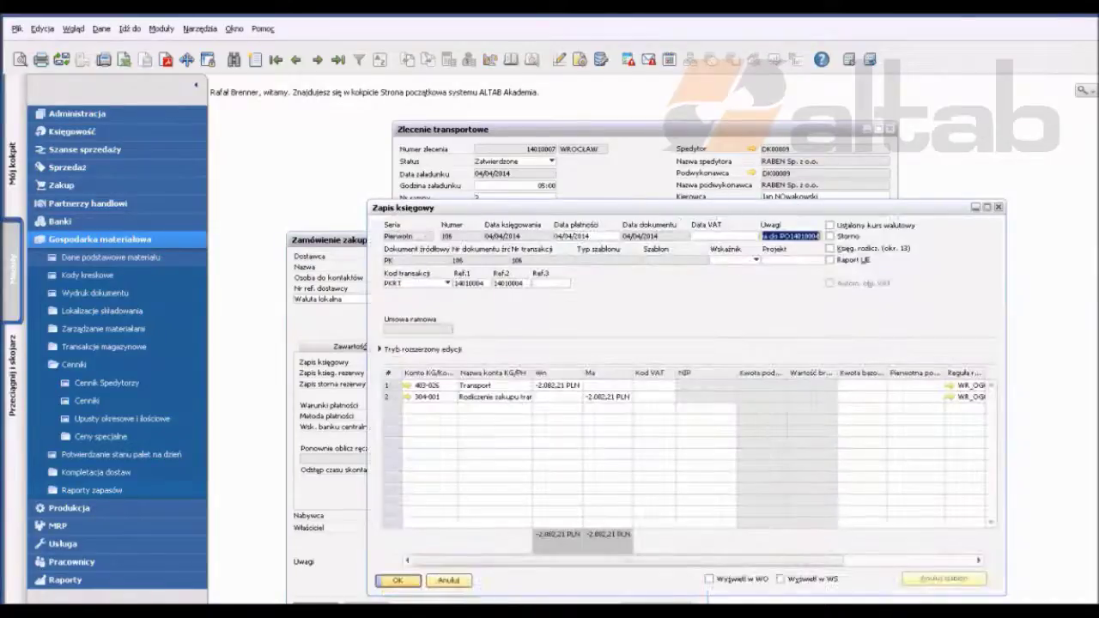
click(448, 580)
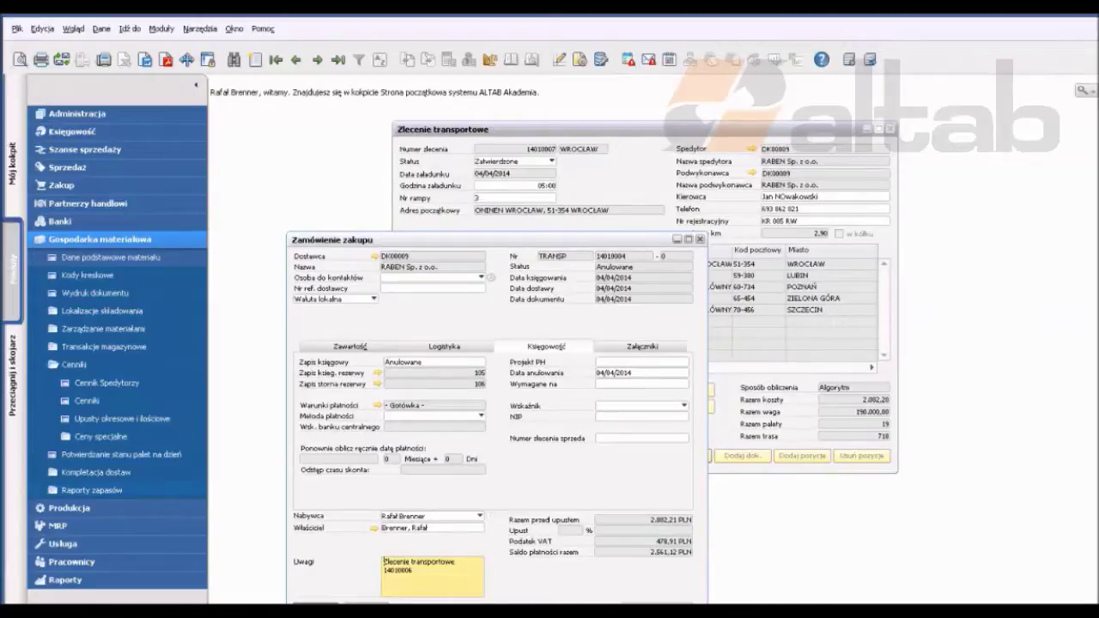
click(350, 346)
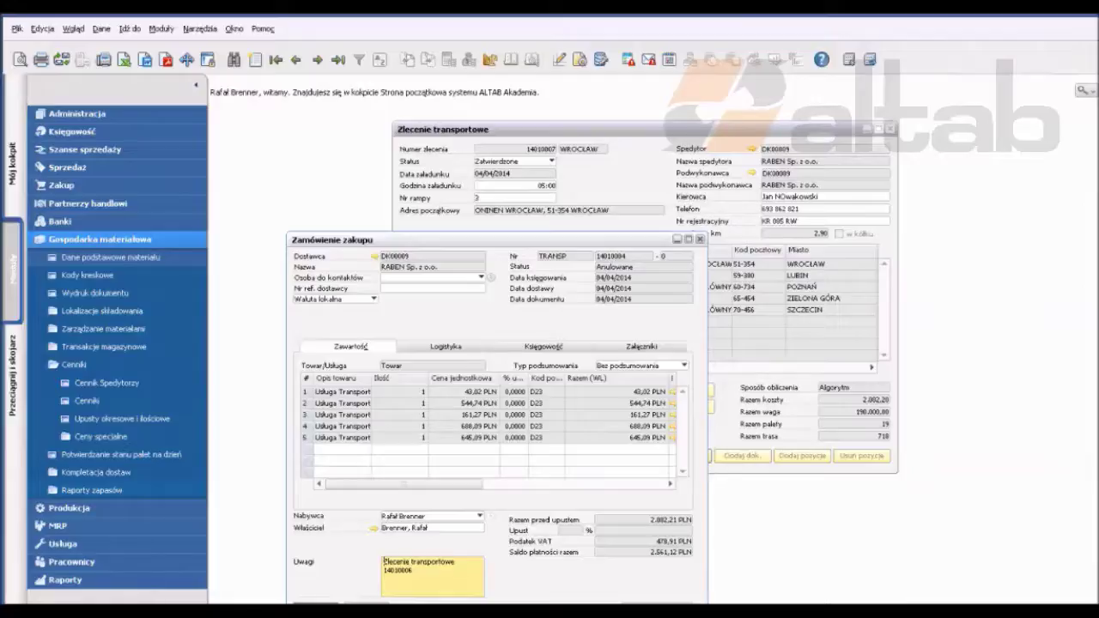
key(Escape)
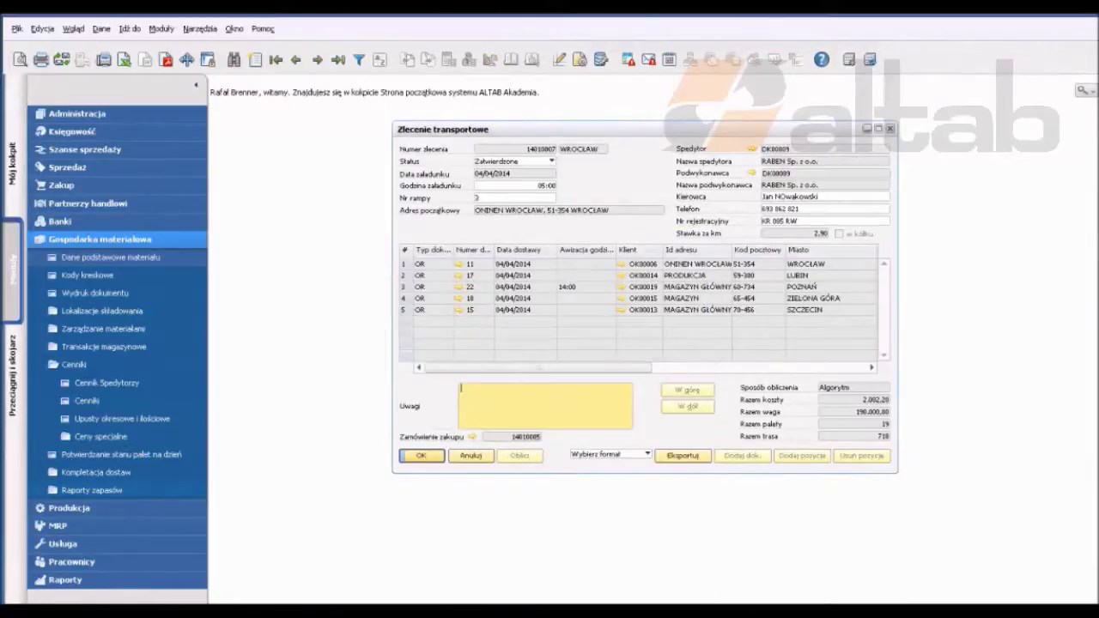
Step: Close the transport order and open Dokument Wz from the Sprzedaż module
key(Escape)
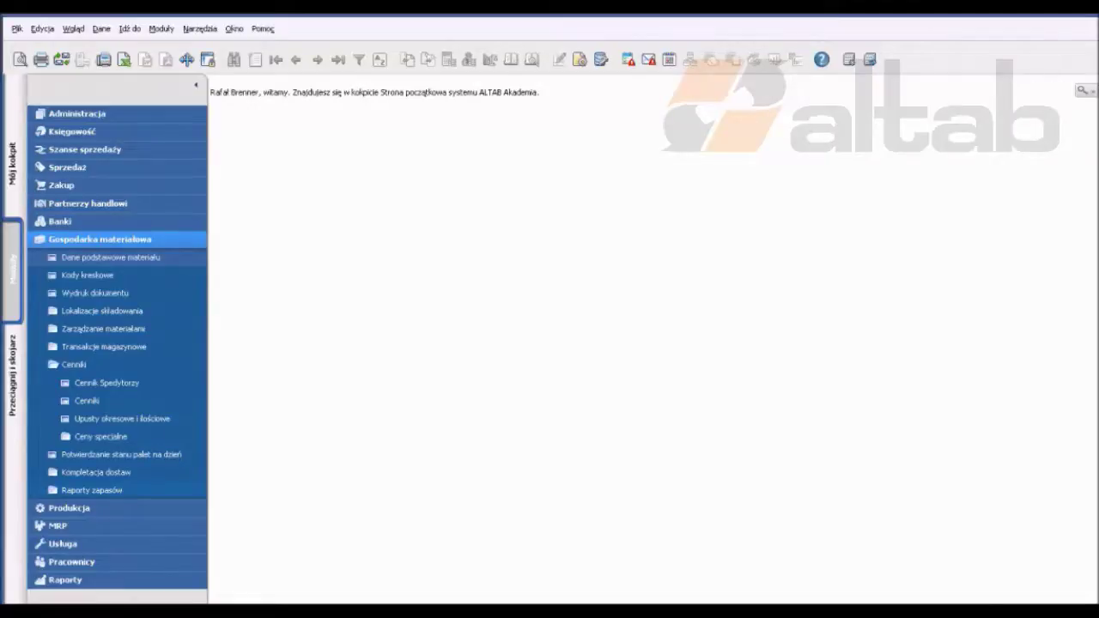
click(99, 239)
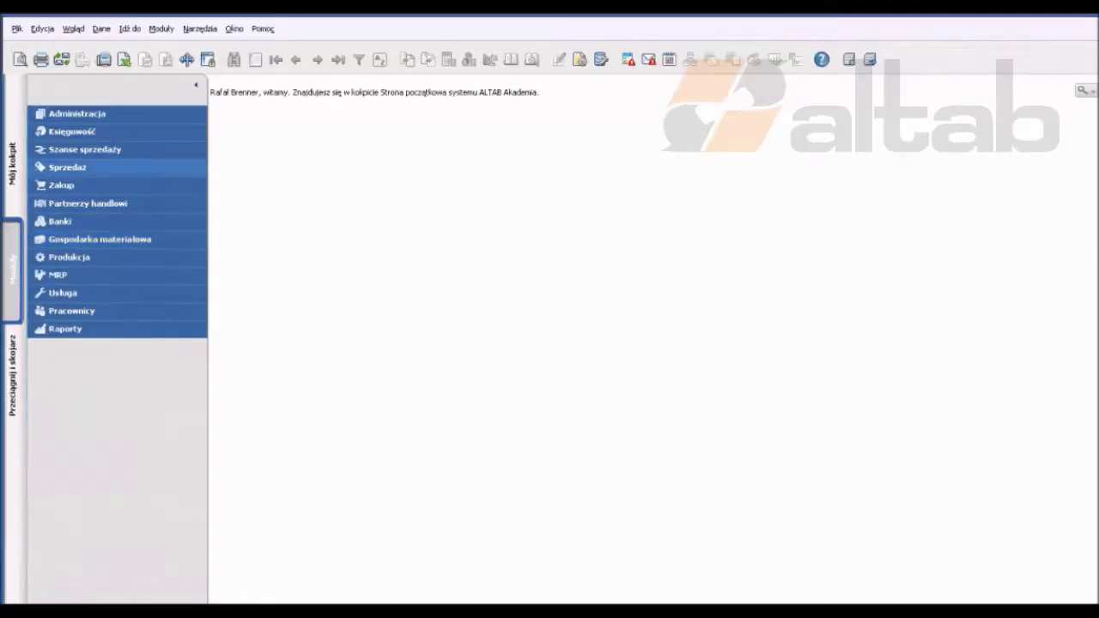
click(67, 166)
mouse_move(86, 257)
mouse_down()
mouse_move(86, 294)
mouse_move(86, 266)
mouse_up()
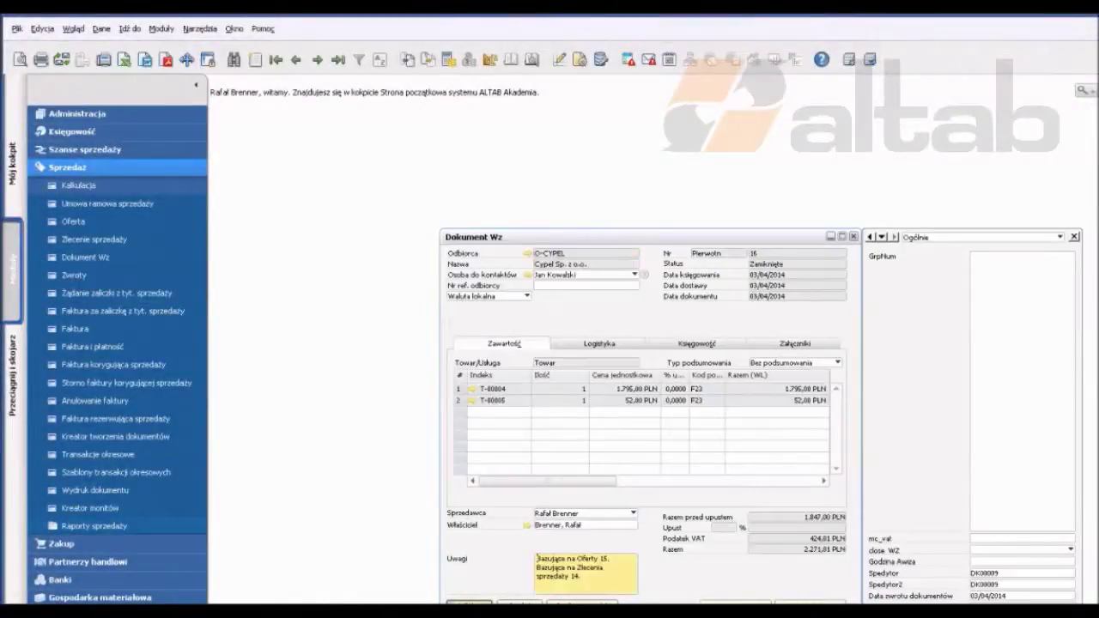
click(582, 602)
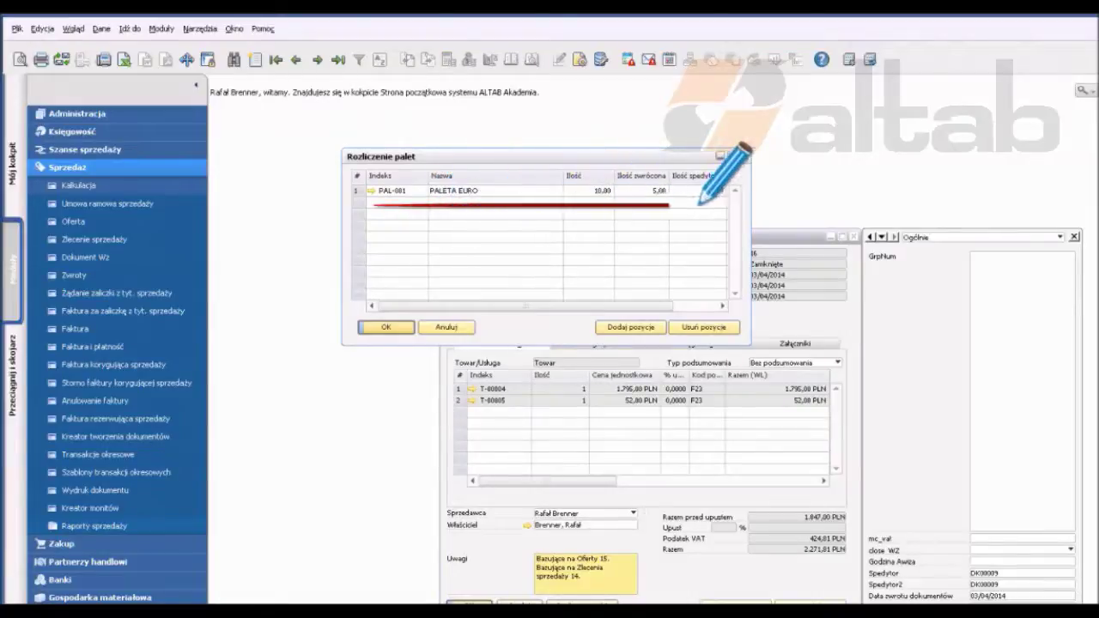
click(455, 190)
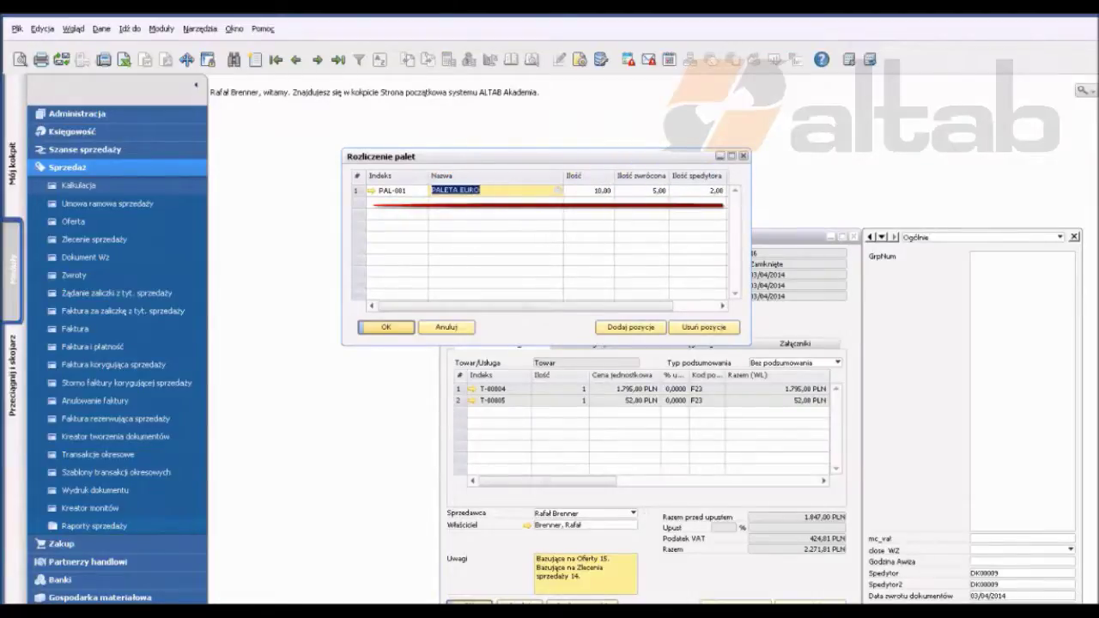
click(659, 190)
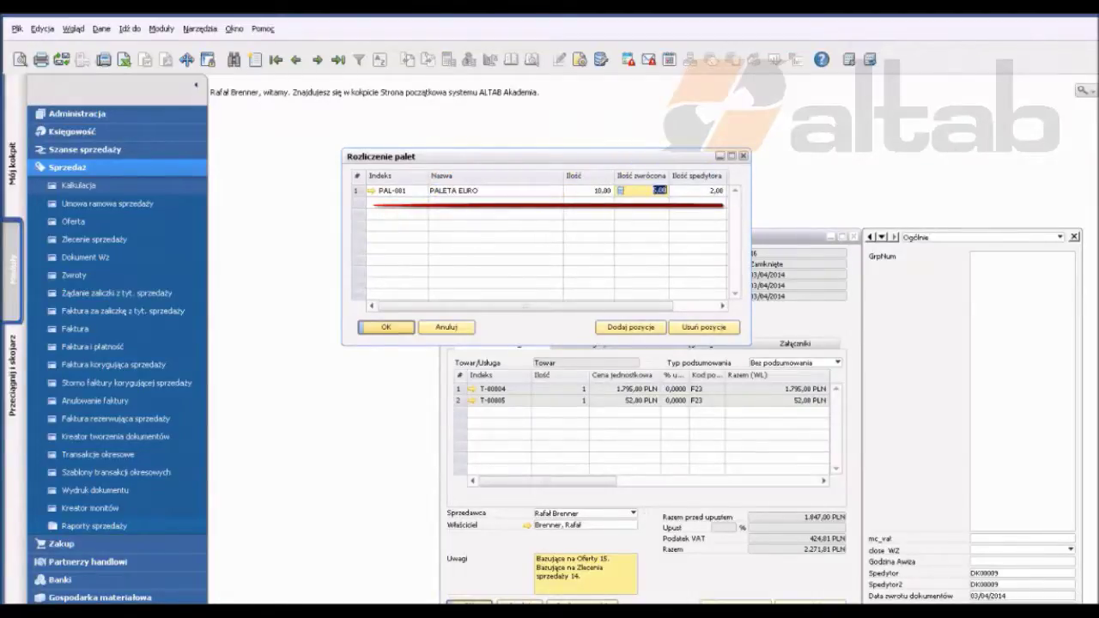
key(Tab)
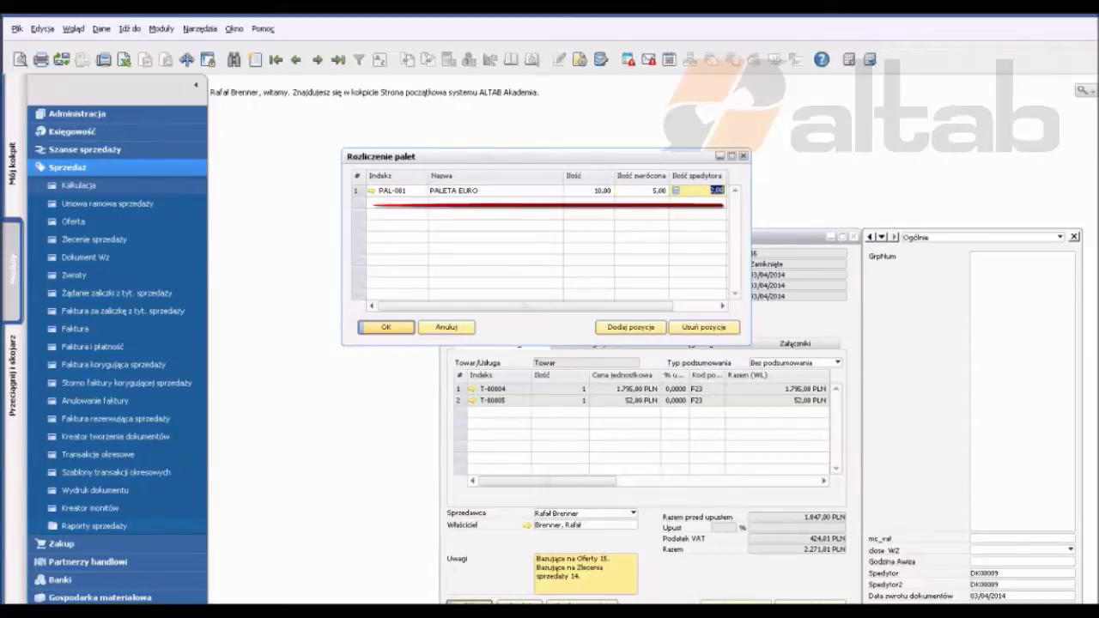
key(Tab)
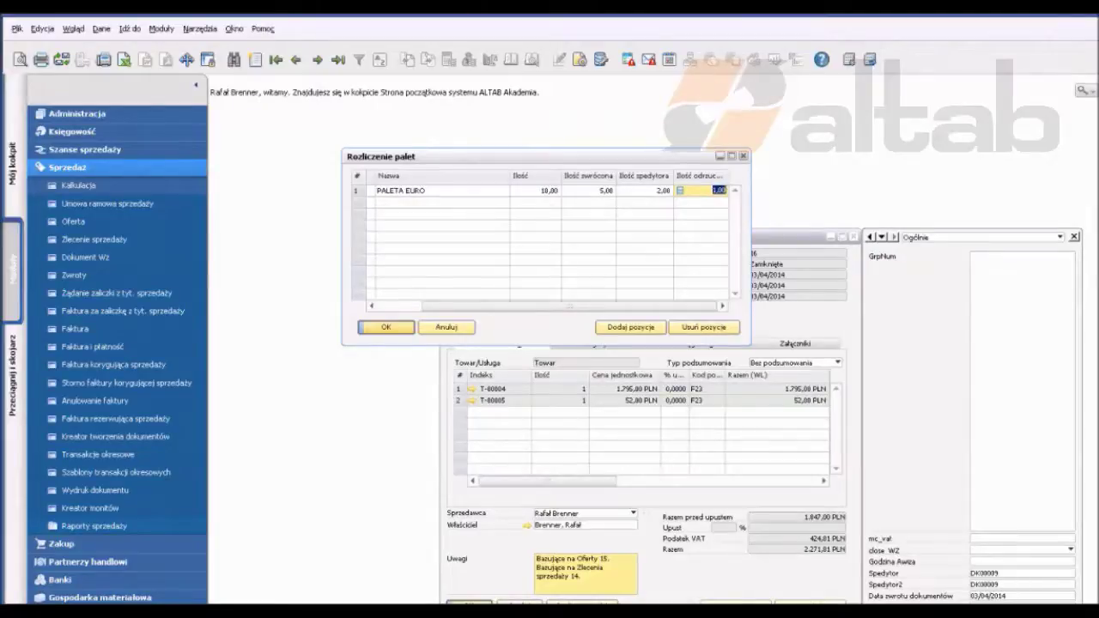
key(Escape)
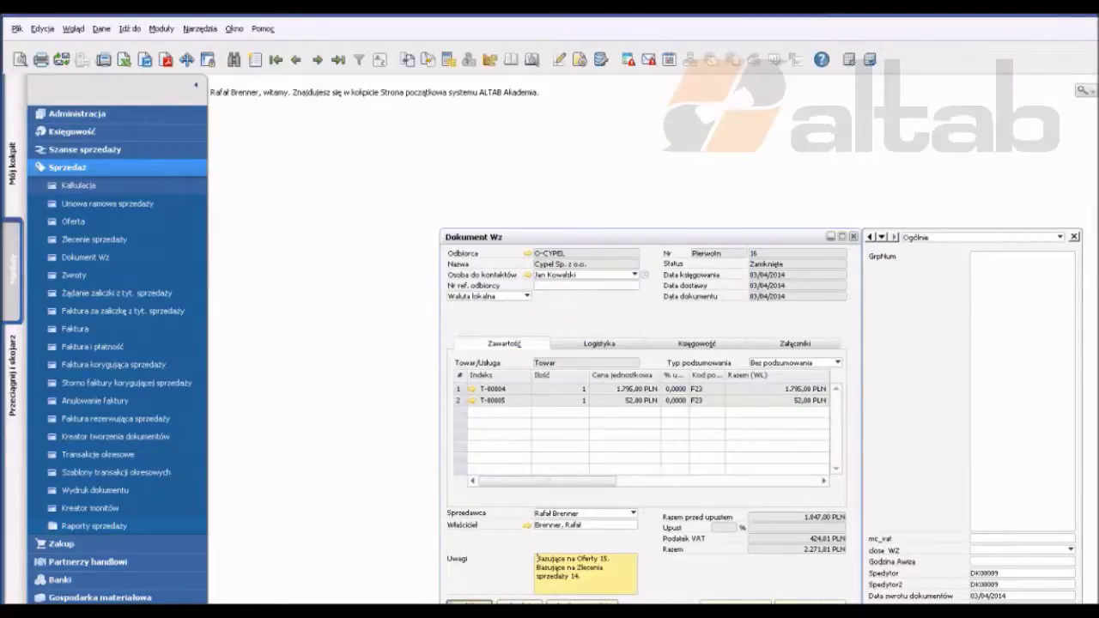
Step: Check the document return date, then run the PALETY query Raport Palet wg dokumentów
click(1000, 595)
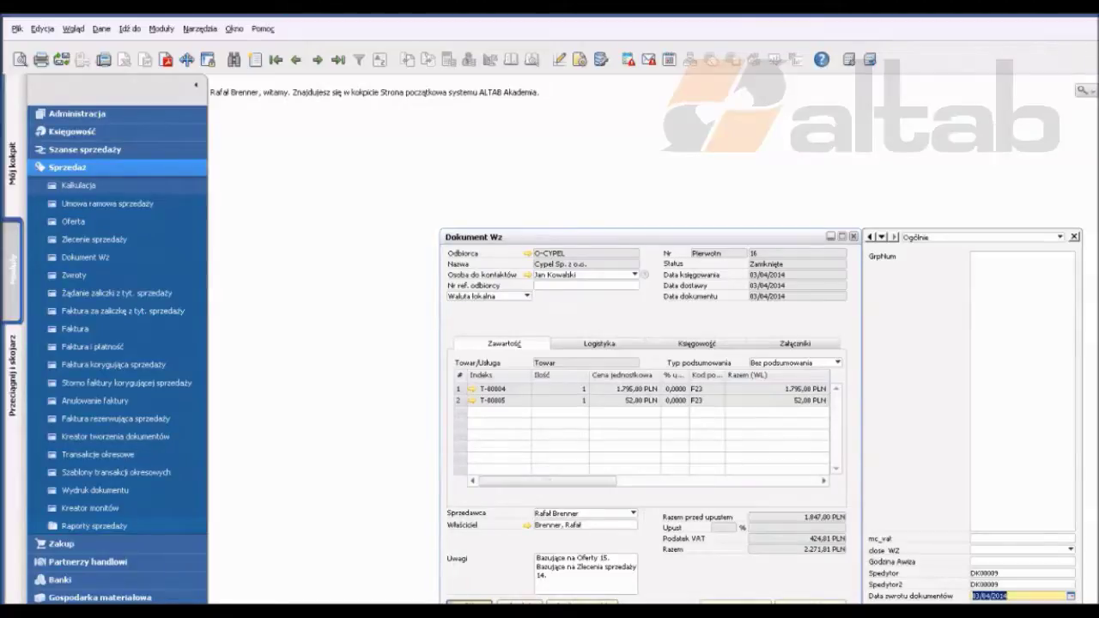
click(601, 59)
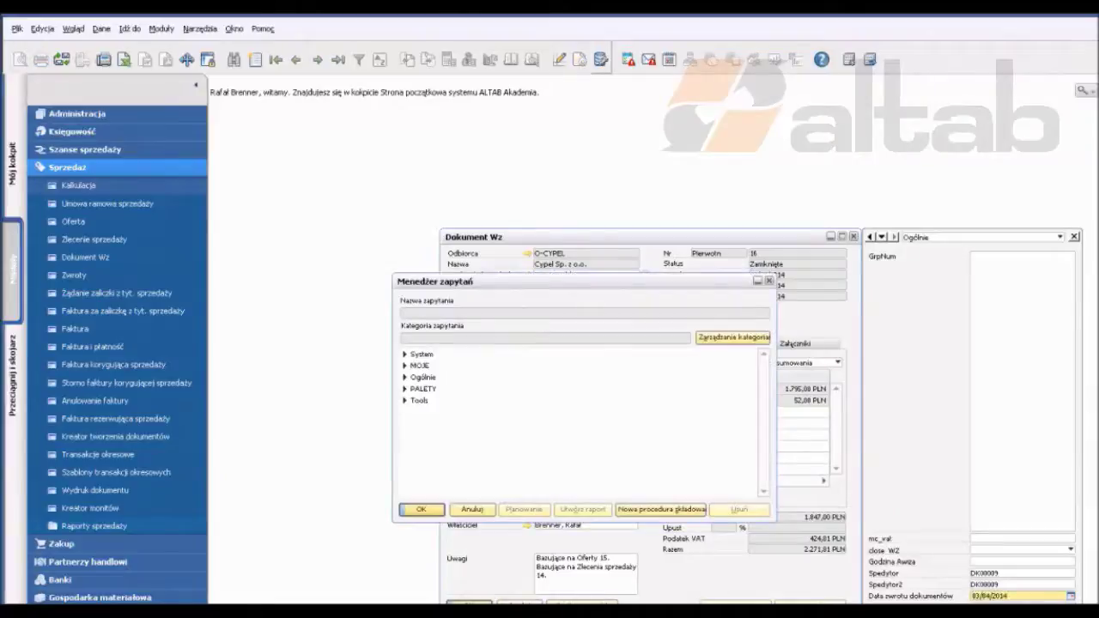
click(404, 389)
double_click(458, 400)
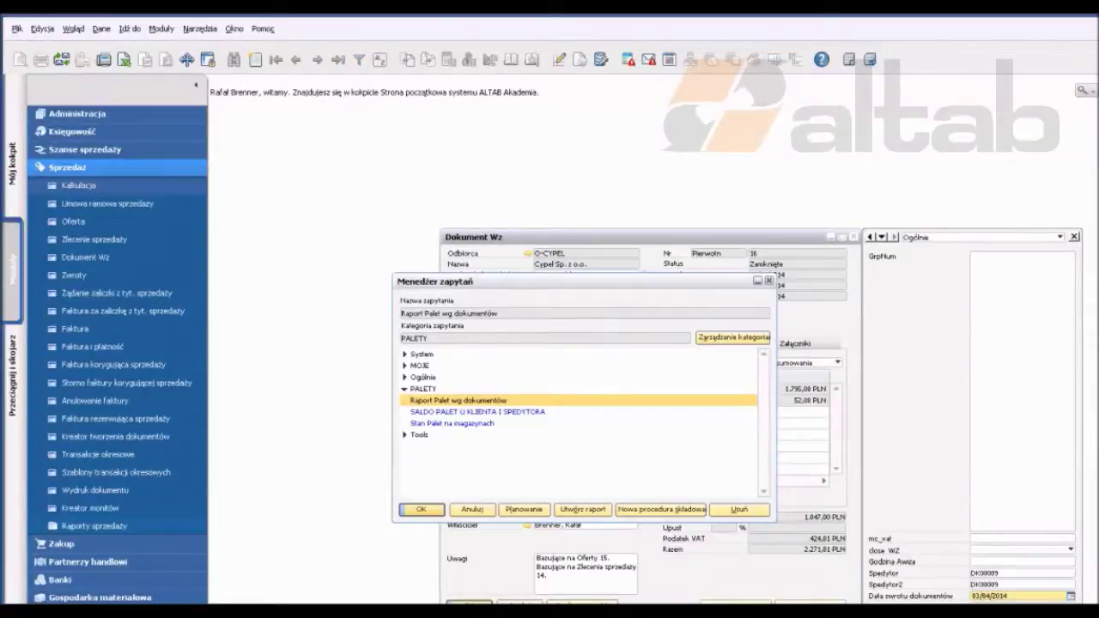
Step: Review SALDO PALET U KLIENTA I SPEDYTORA and Stan Palet na magazynach, then close the query manager and delivery note
double_click(478, 411)
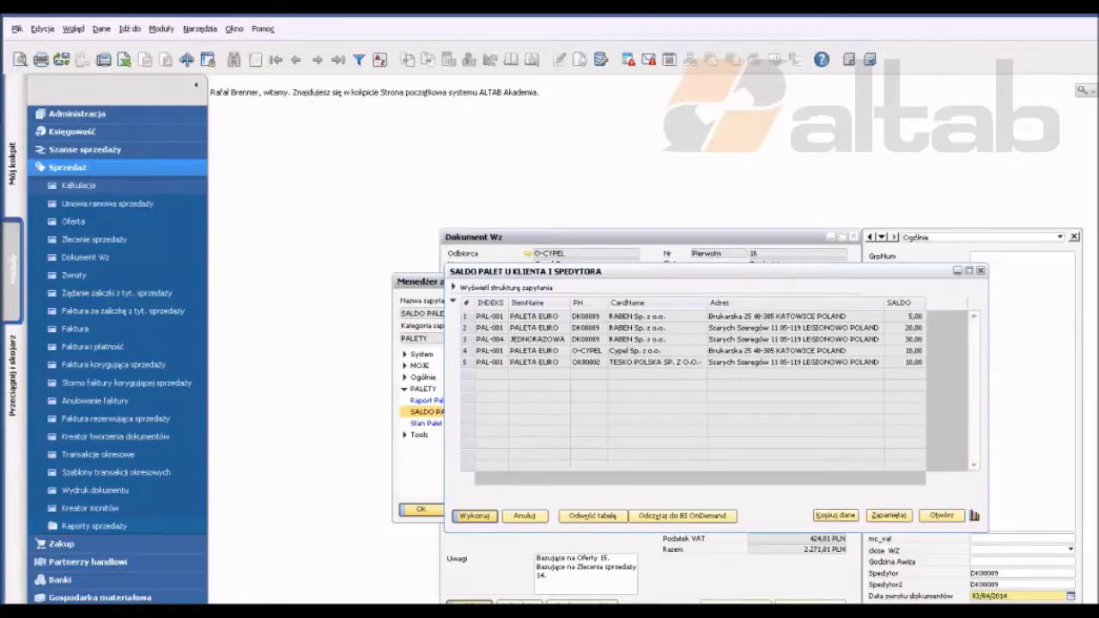
click(524, 515)
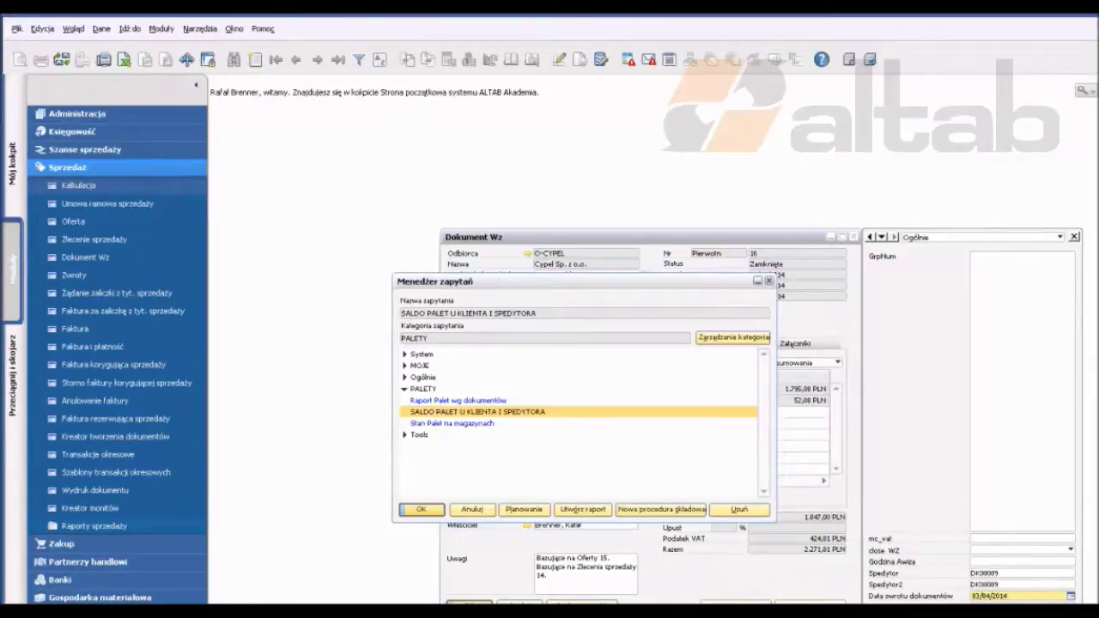
double_click(425, 423)
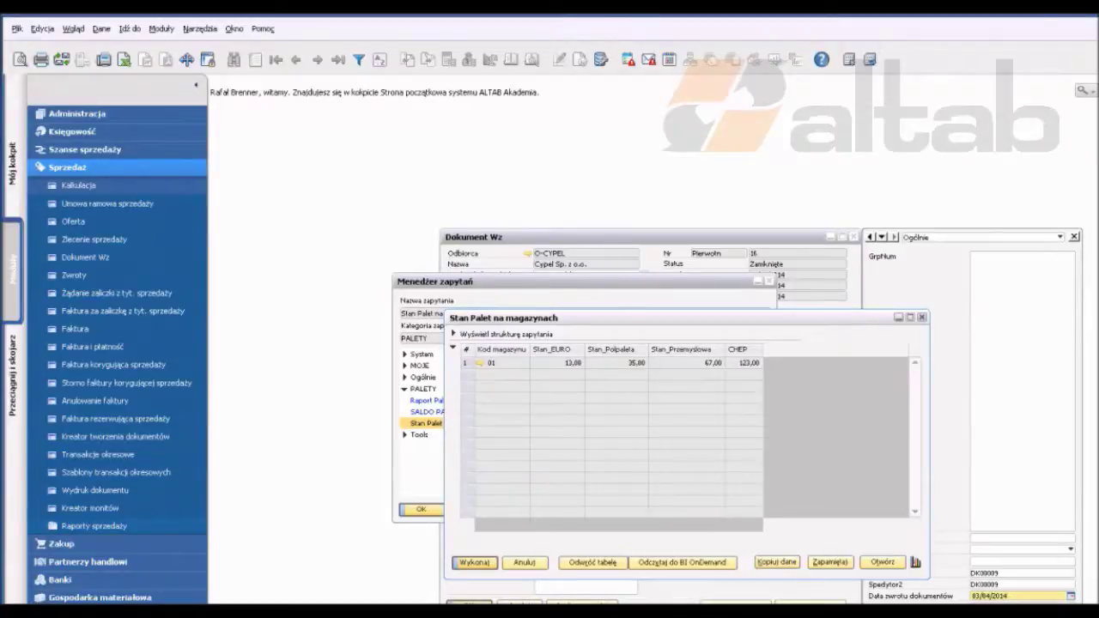
click(525, 562)
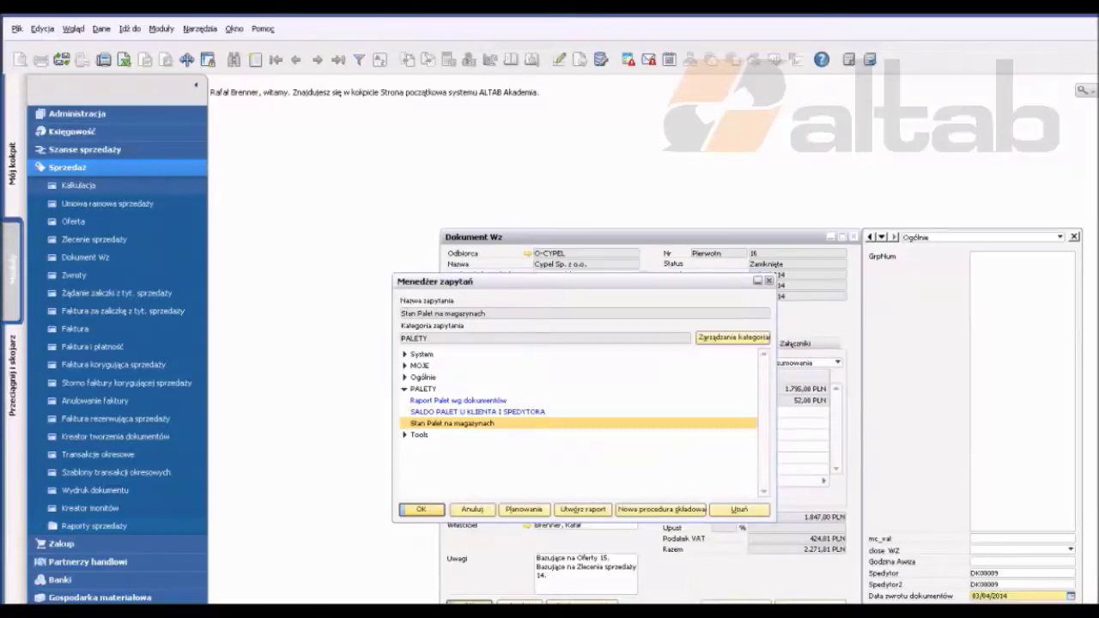
key(Escape)
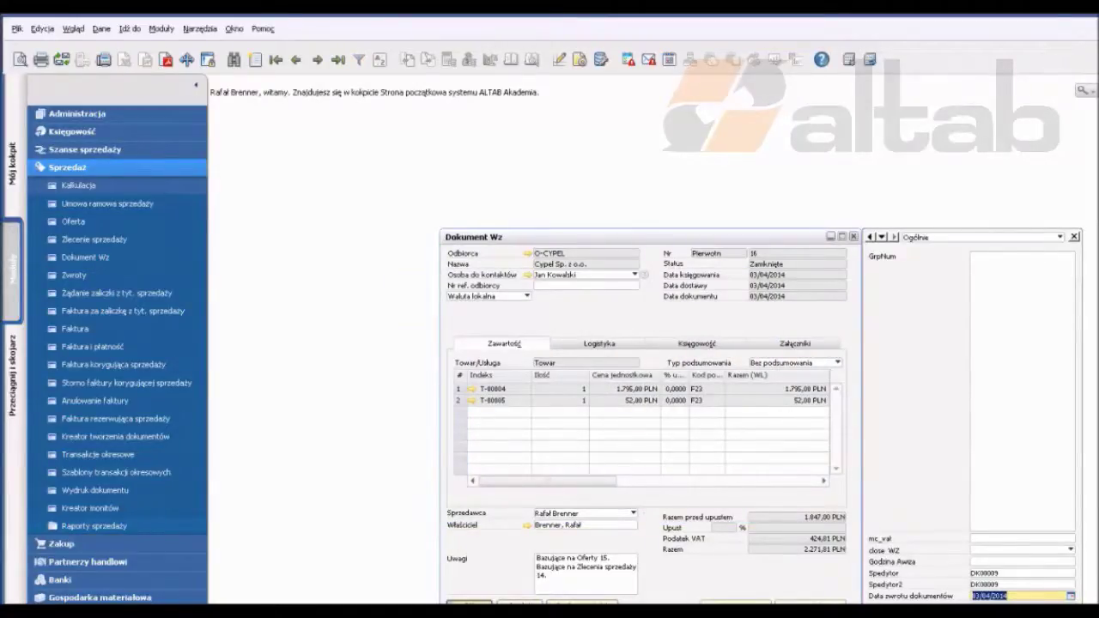
key(Escape)
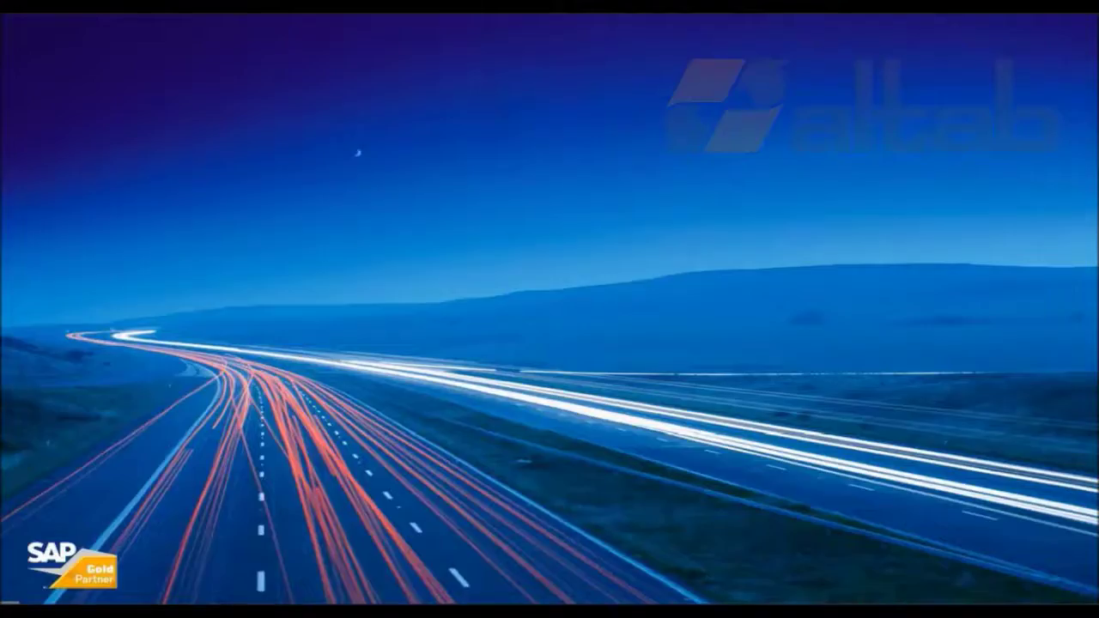